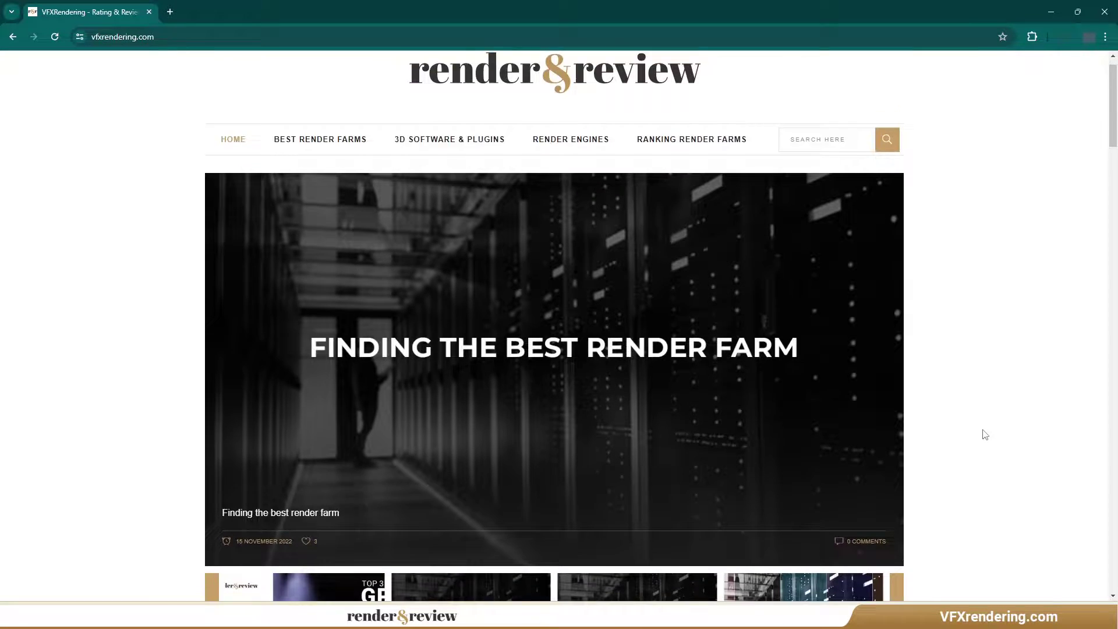
Scroll chiprender.com down to the Prices section.
{"action": "scroll", "coordinate": [985, 436], "scroll_direction": "down", "scroll_amount": 1}
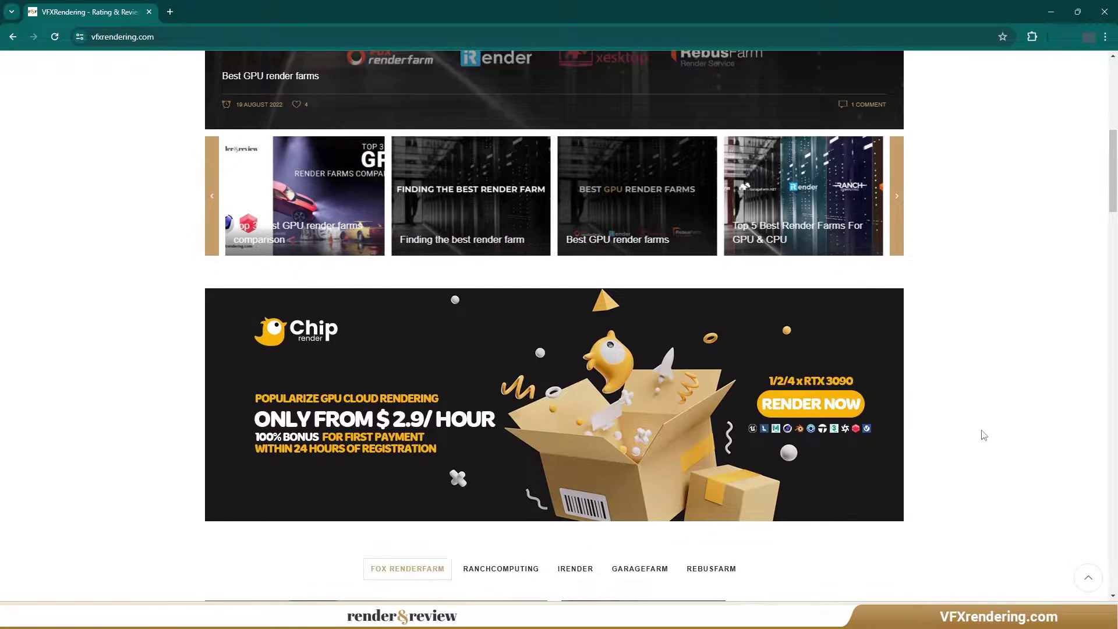
{"action": "scroll", "coordinate": [985, 436], "scroll_direction": "down", "scroll_amount": 7}
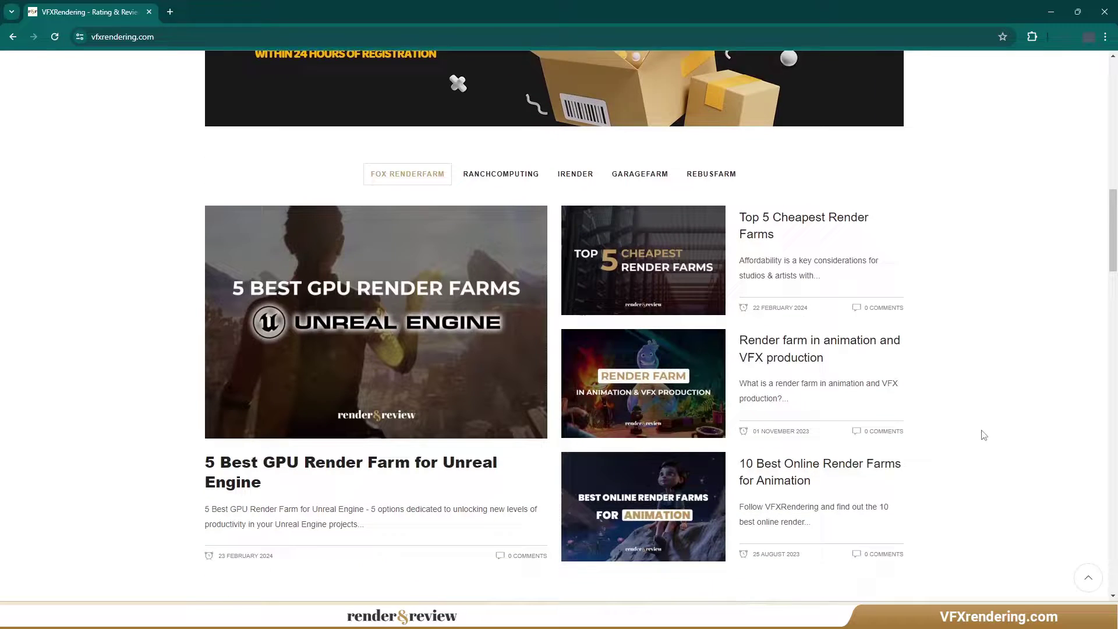
{"action": "scroll", "coordinate": [984, 435], "scroll_direction": "down", "scroll_amount": 6}
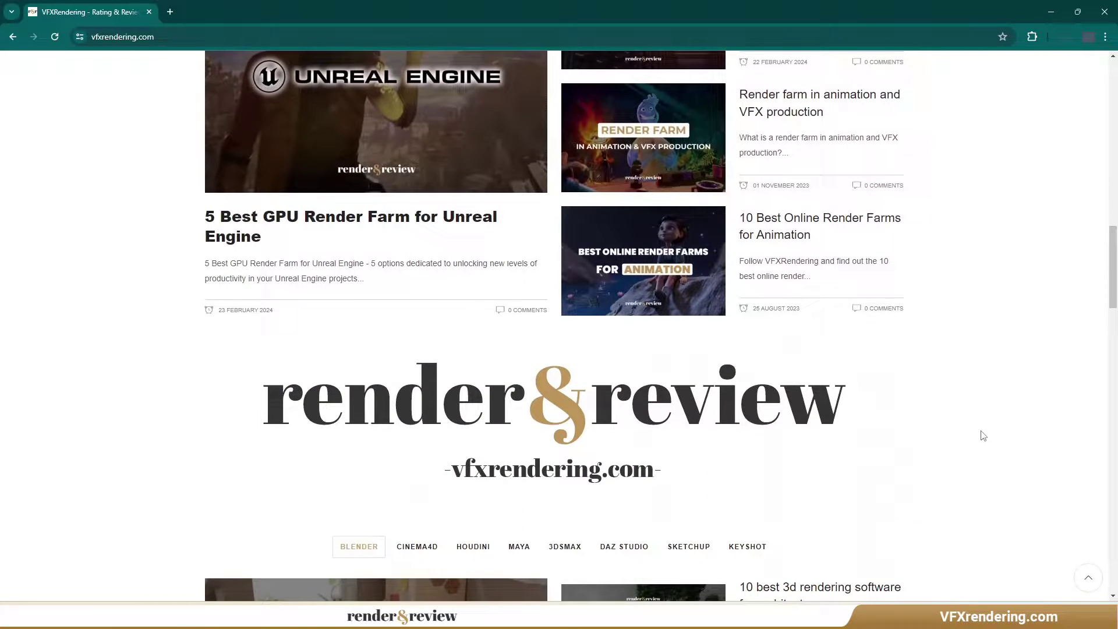
{"action": "scroll", "coordinate": [983, 436], "scroll_direction": "down", "scroll_amount": 3}
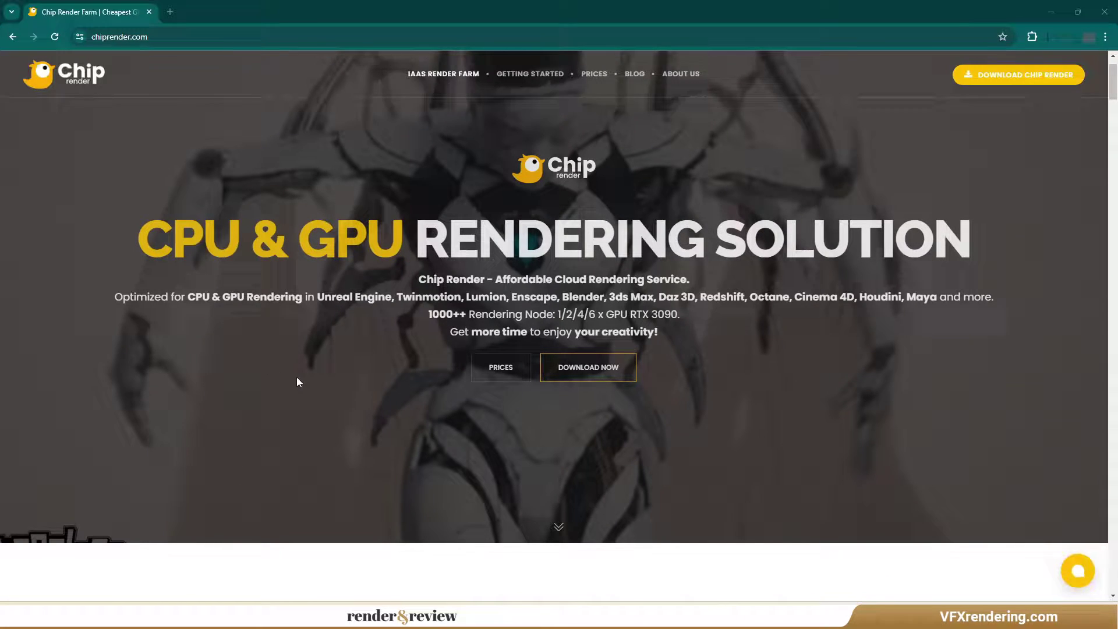
{"action": "scroll", "coordinate": [297, 382], "scroll_direction": "down", "scroll_amount": 7}
{"action": "scroll", "coordinate": [173, 387], "scroll_direction": "down", "scroll_amount": 2}
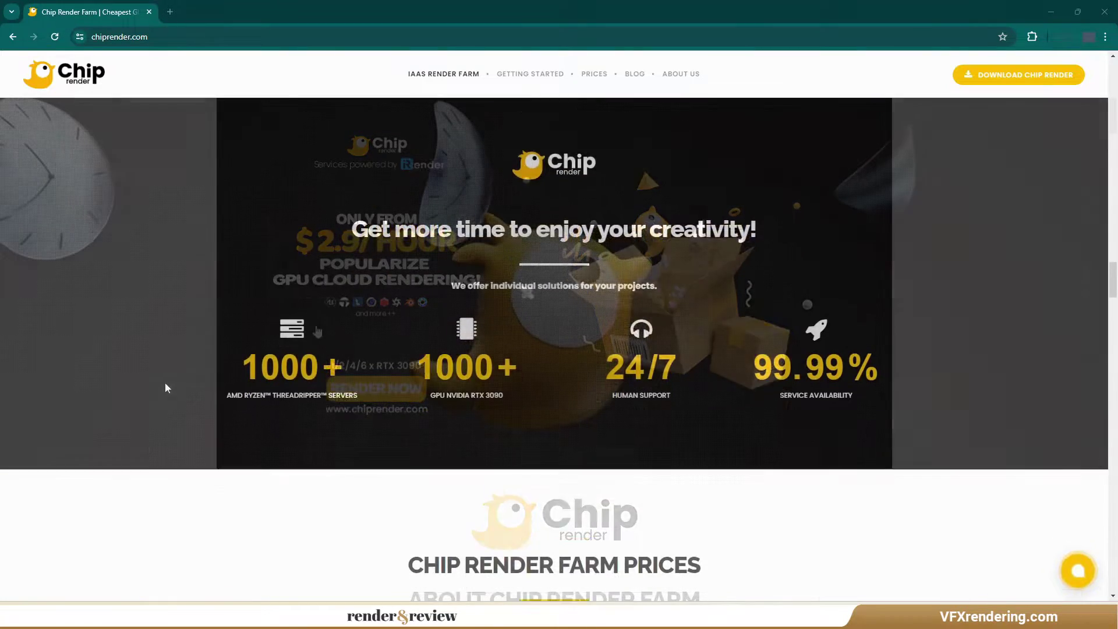
{"action": "scroll", "coordinate": [167, 387], "scroll_direction": "down", "scroll_amount": 6}
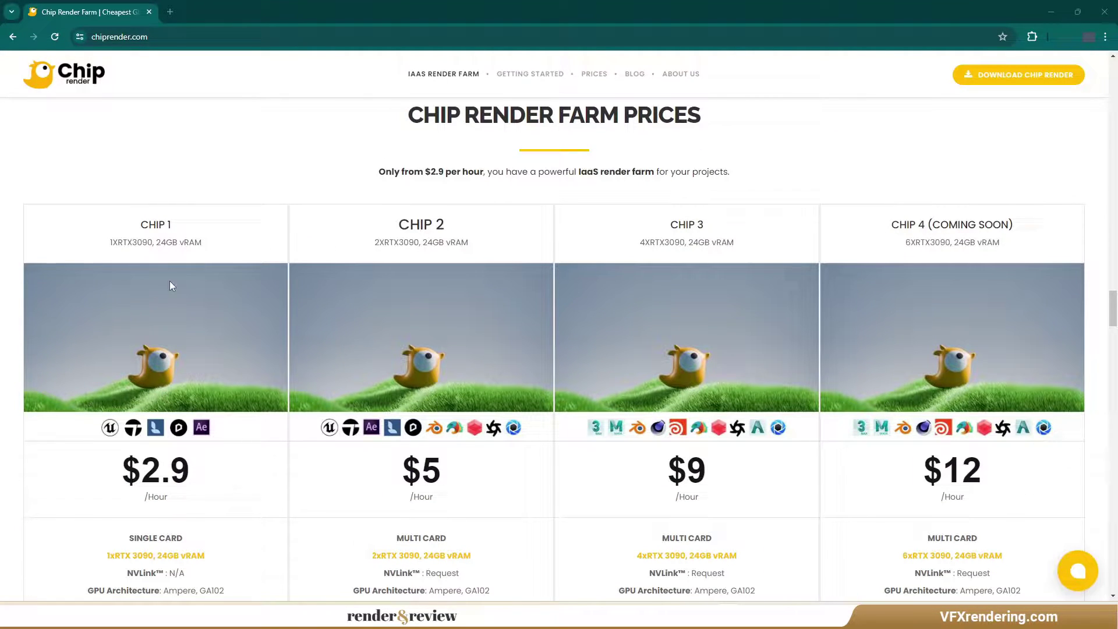
Highlight the RTX 3090 GPU spec of each plan, CHIP 1 through CHIP 4, for comparison.
{"action": "left_click_drag", "start_coordinate": [111, 241], "coordinate": [173, 242]}
{"action": "left_click_drag", "start_coordinate": [375, 242], "coordinate": [404, 243]}
{"action": "left_click_drag", "start_coordinate": [640, 243], "coordinate": [698, 242]}
{"action": "left_click_drag", "start_coordinate": [909, 239], "coordinate": [967, 242]}
{"action": "left_click", "coordinate": [1011, 247]}
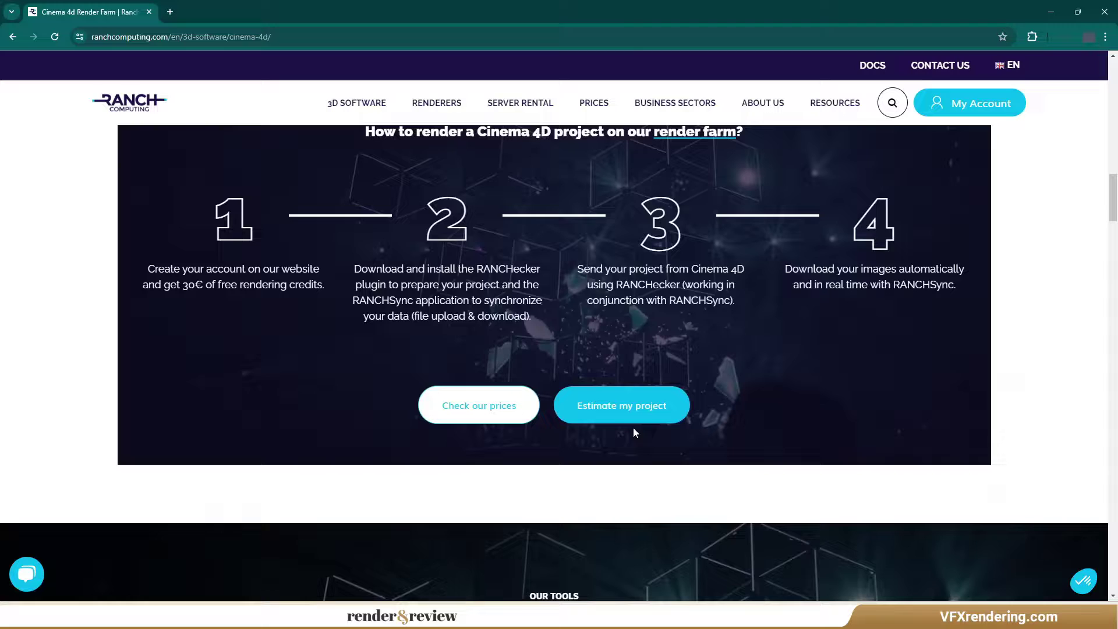
{"action": "scroll", "coordinate": [634, 428], "scroll_direction": "down", "scroll_amount": 9}
{"action": "scroll", "coordinate": [633, 430], "scroll_direction": "up", "scroll_amount": 1}
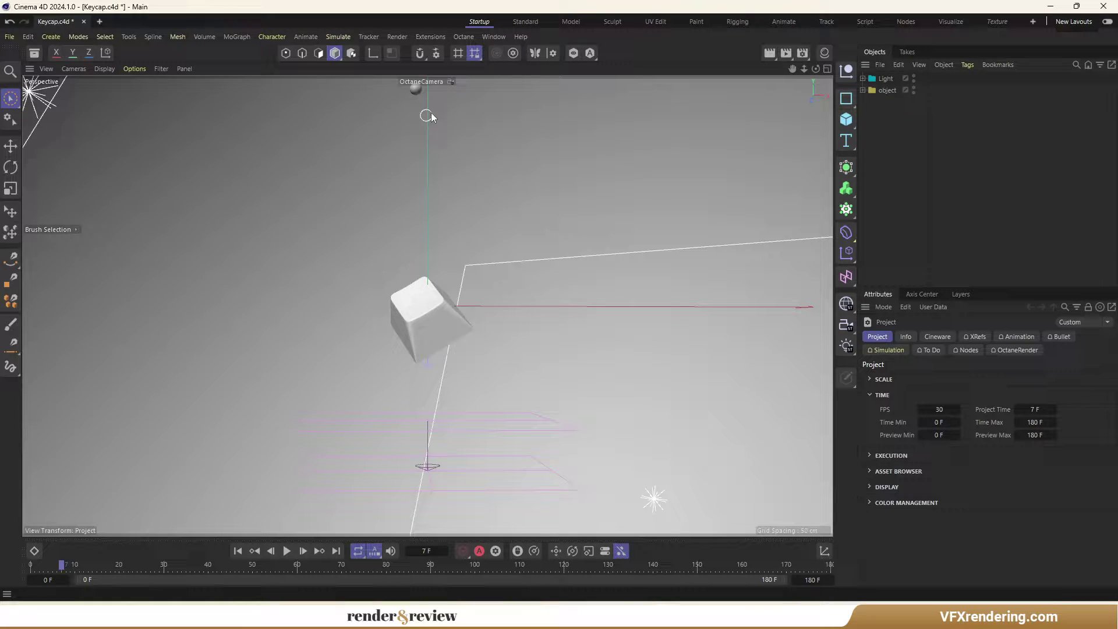
Use RANCHecker to archive the Keycap scene into a chosen destination folder.
{"action": "left_click", "coordinate": [438, 39]}
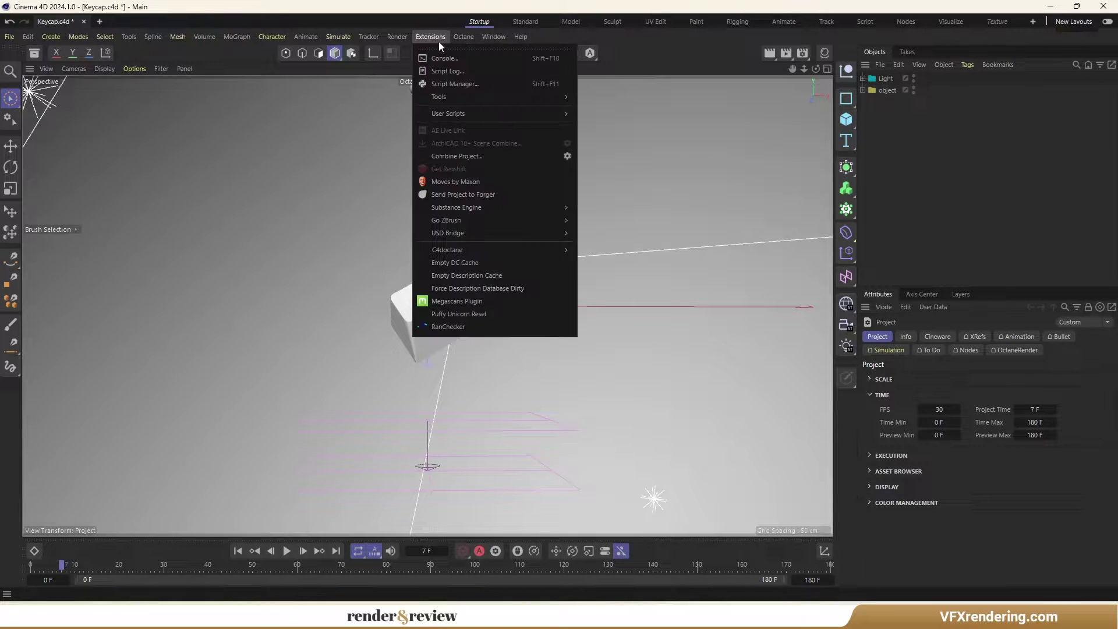
{"action": "left_click", "coordinate": [454, 325]}
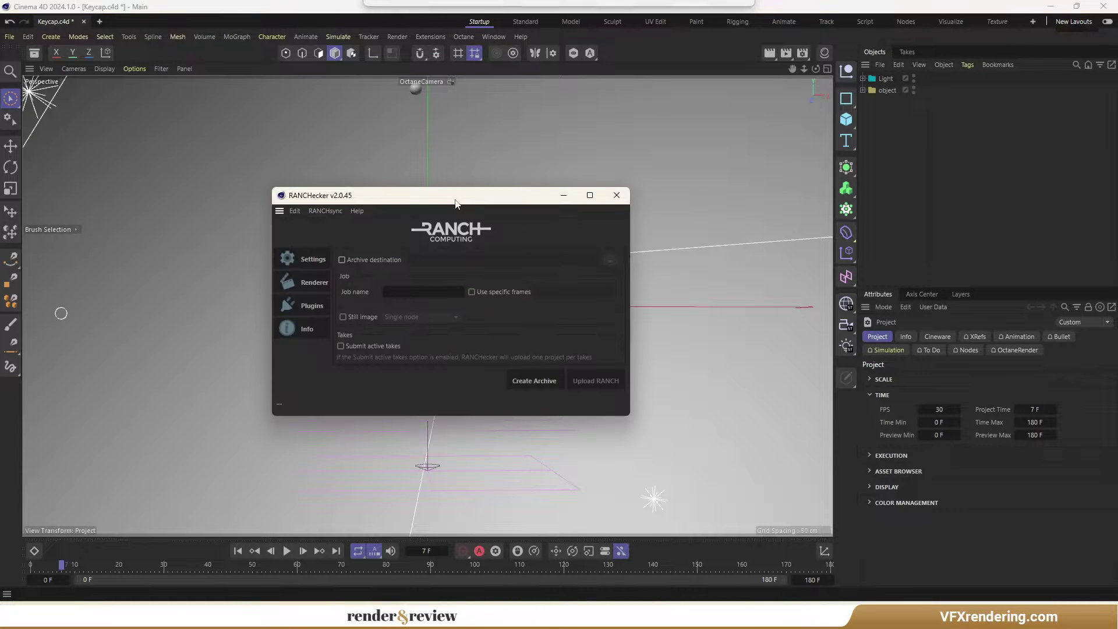
{"action": "left_click", "coordinate": [342, 259]}
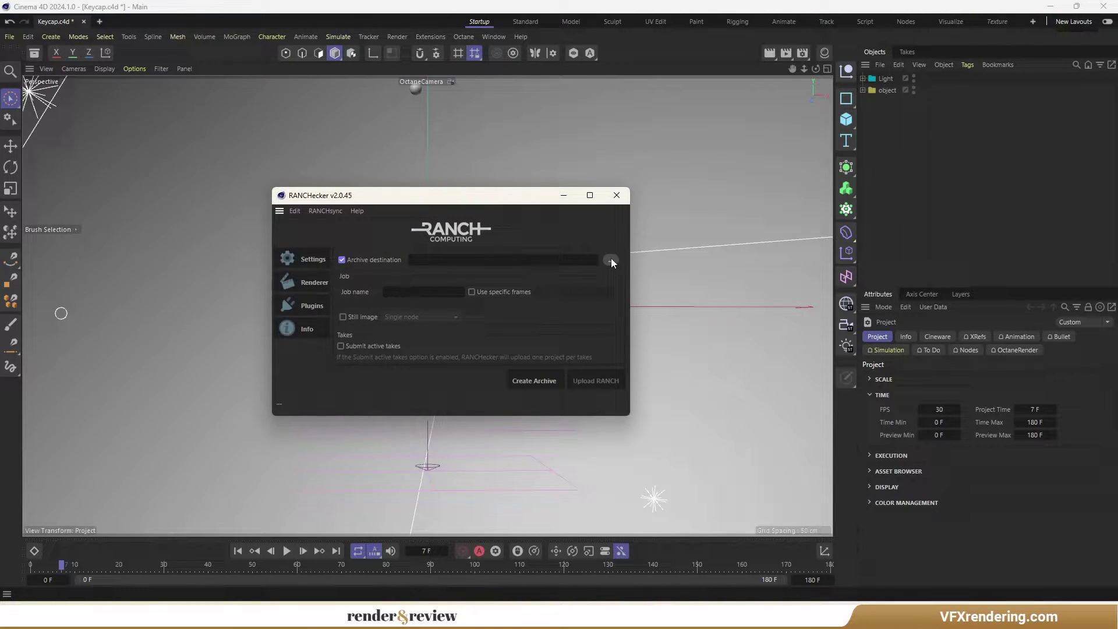
{"action": "left_click", "coordinate": [611, 260]}
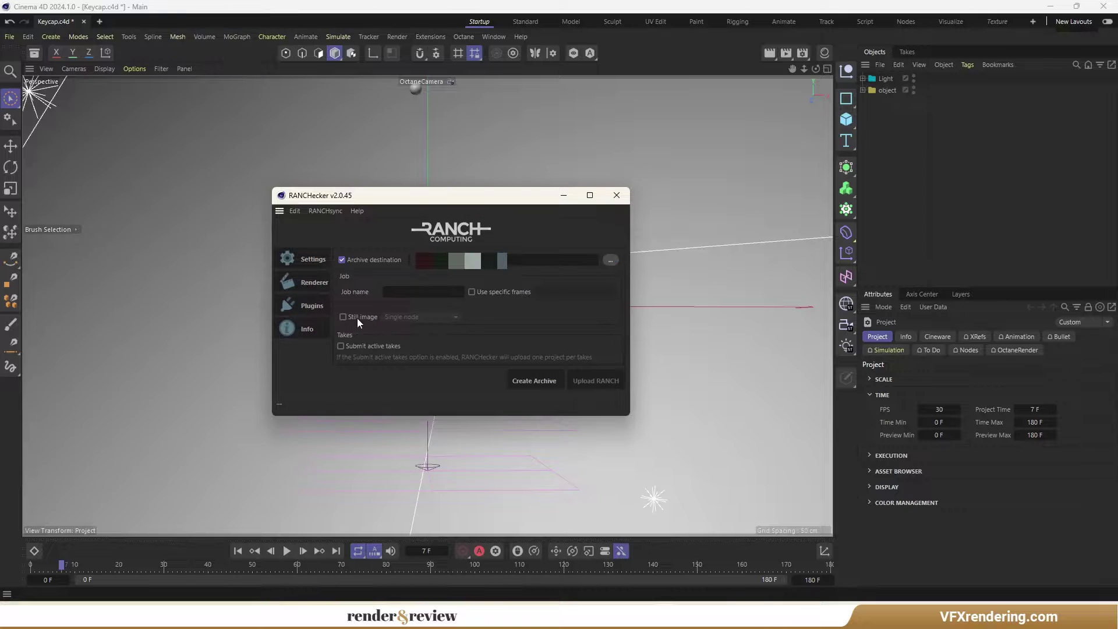
{"action": "left_click", "coordinate": [537, 382]}
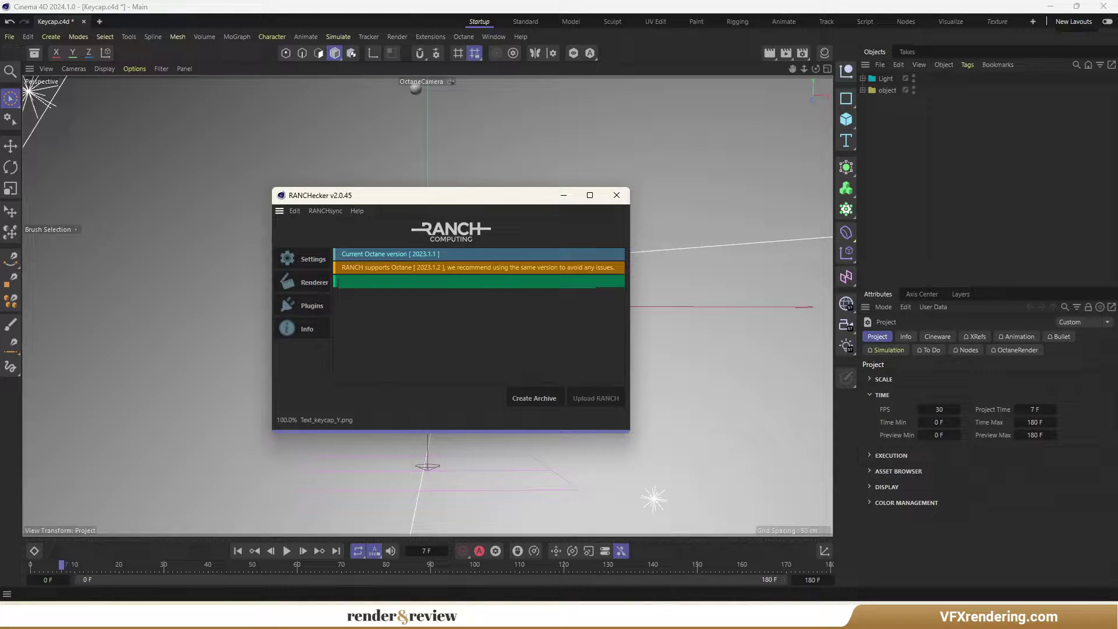
{"action": "left_click", "coordinate": [617, 195]}
Create a new Ranch Computing project without estimation at GPU priority Position 1.
{"action": "left_click", "coordinate": [1047, 9]}
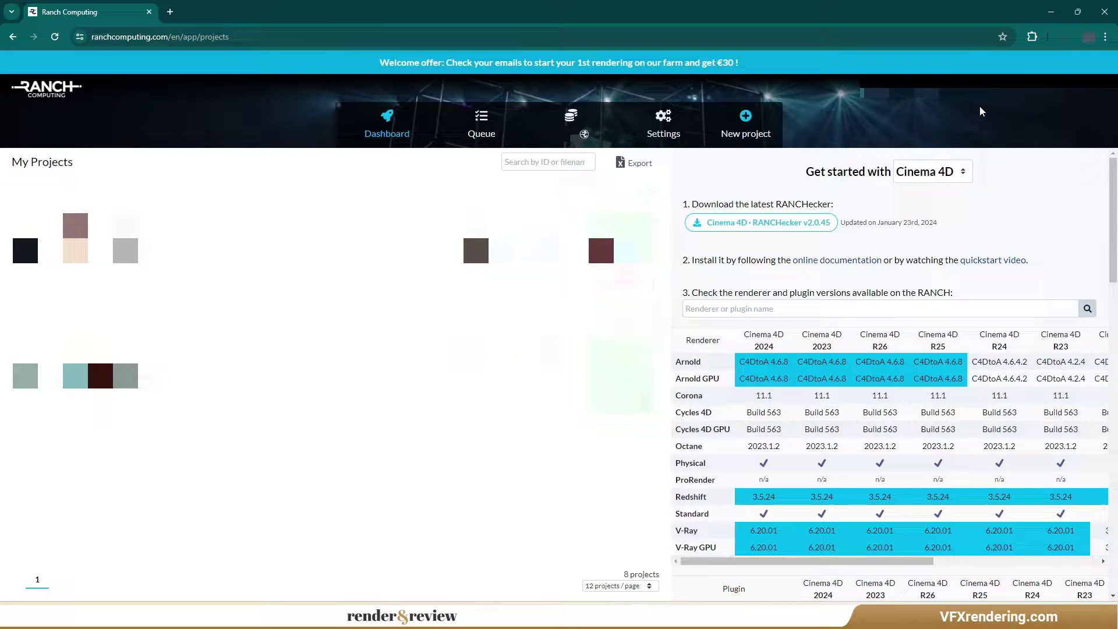
{"action": "left_click", "coordinate": [747, 122]}
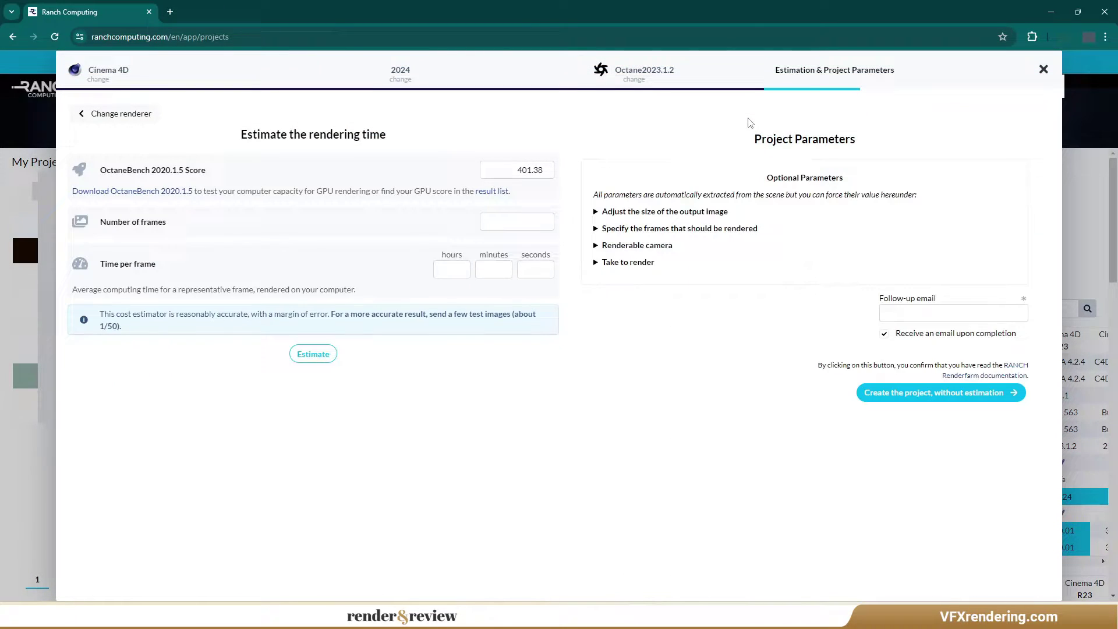
{"action": "left_click", "coordinate": [972, 393]}
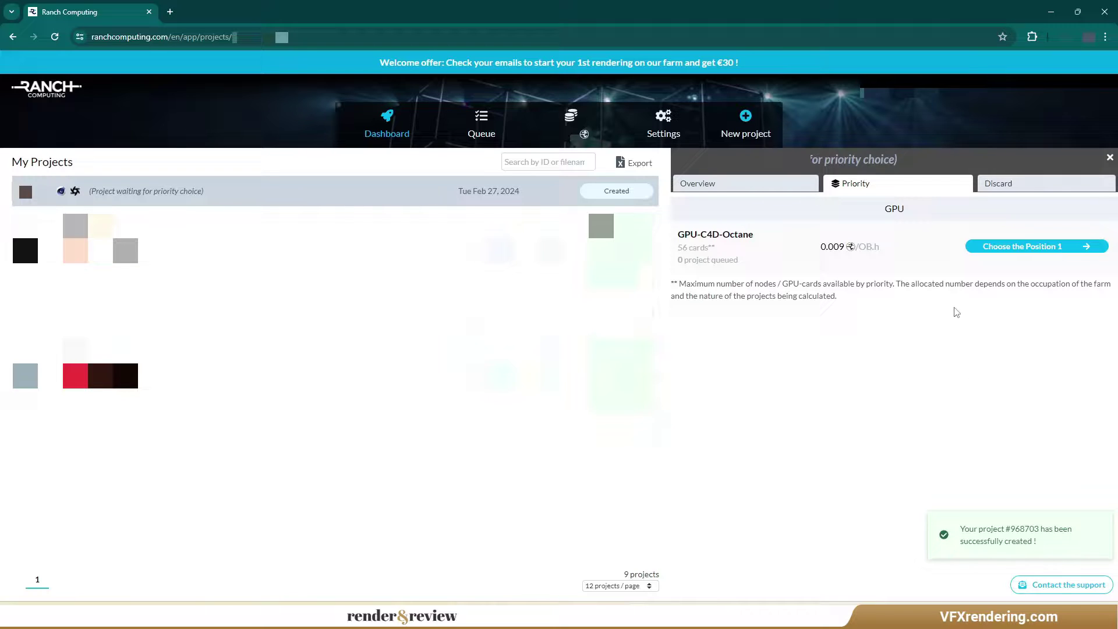
{"action": "left_click", "coordinate": [1027, 246]}
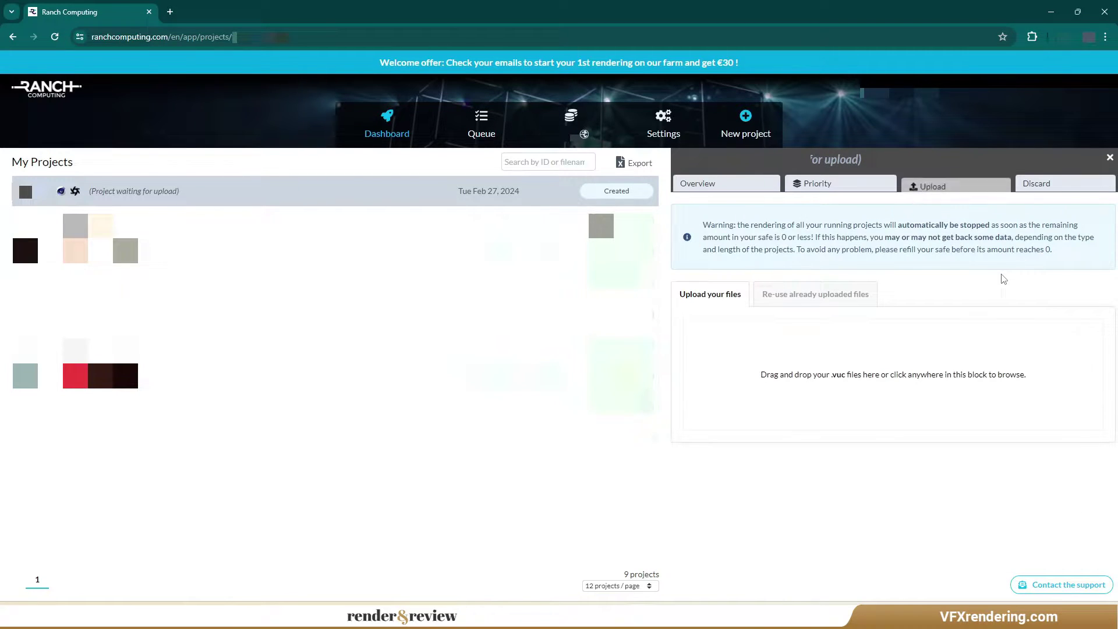
Upload Keycap.vuc into the project and view its Overview.
{"action": "left_click", "coordinate": [806, 400]}
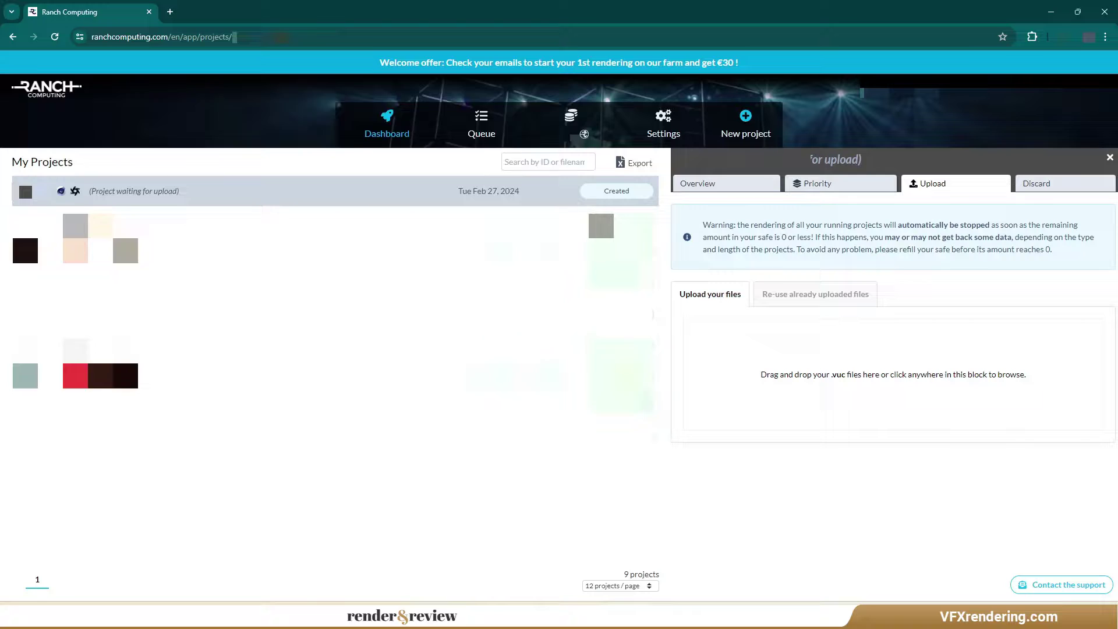
{"action": "left_click_drag", "start_coordinate": [654, 293], "coordinate": [831, 376]}
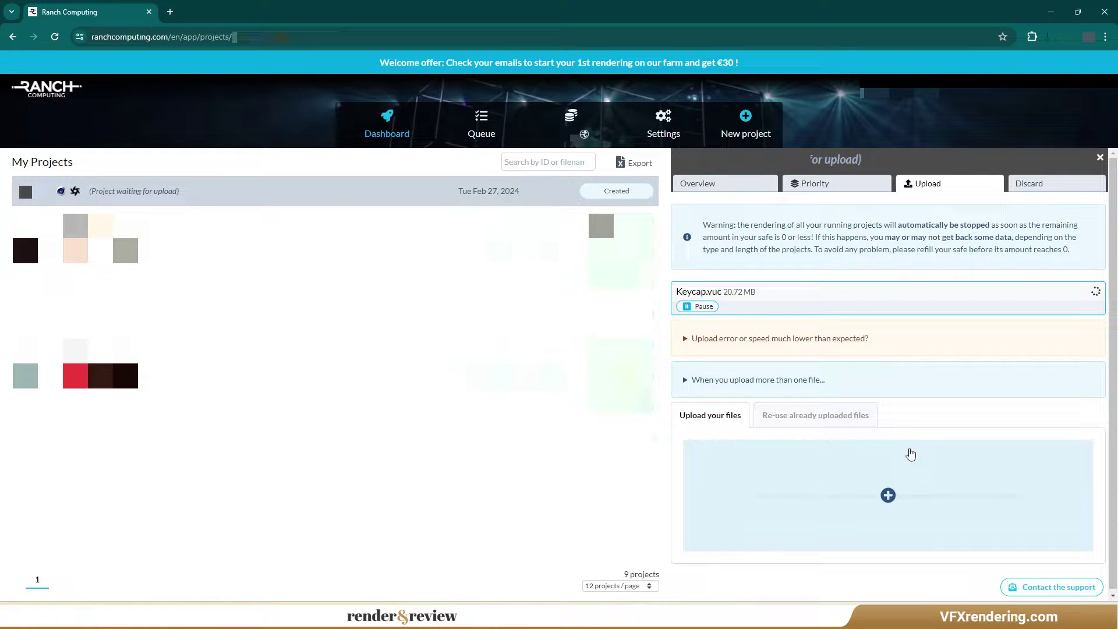
{"action": "left_click_drag", "start_coordinate": [920, 456], "coordinate": [914, 445]}
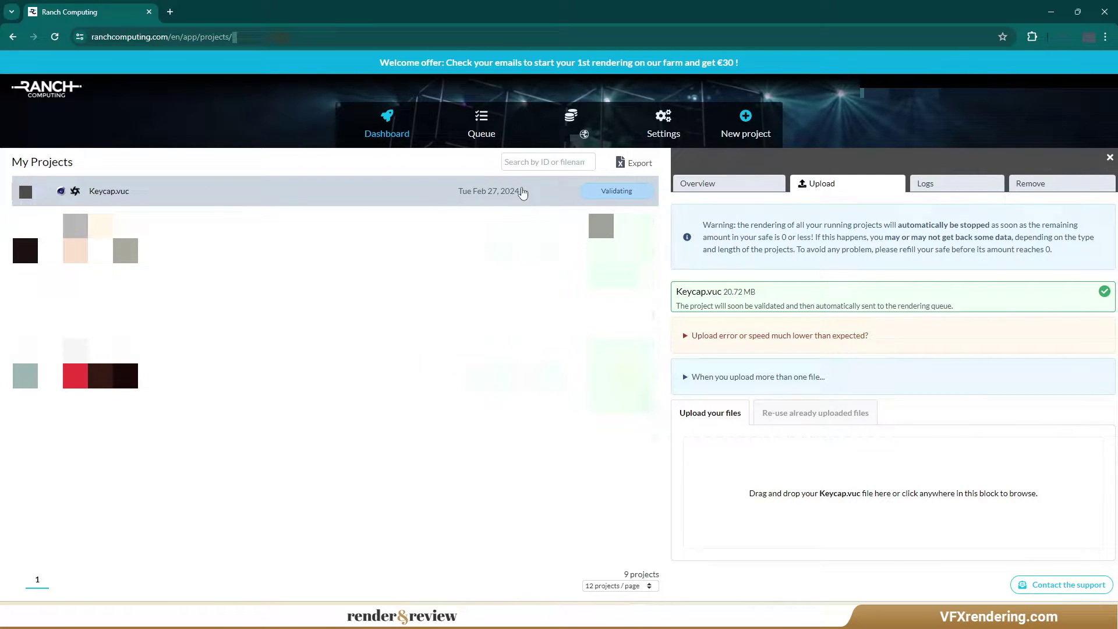
{"action": "left_click", "coordinate": [555, 198]}
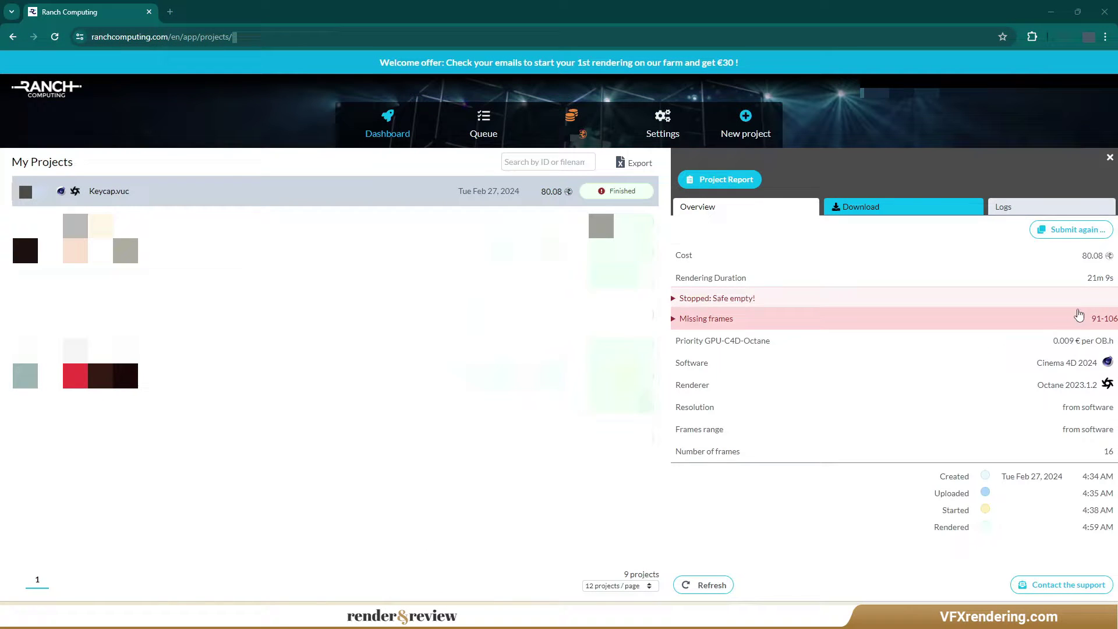
Highlight the 80.08 render cost on the Keycap project Overview.
{"action": "left_click_drag", "start_coordinate": [1077, 258], "coordinate": [1116, 282]}
{"action": "left_click", "coordinate": [1058, 264]}
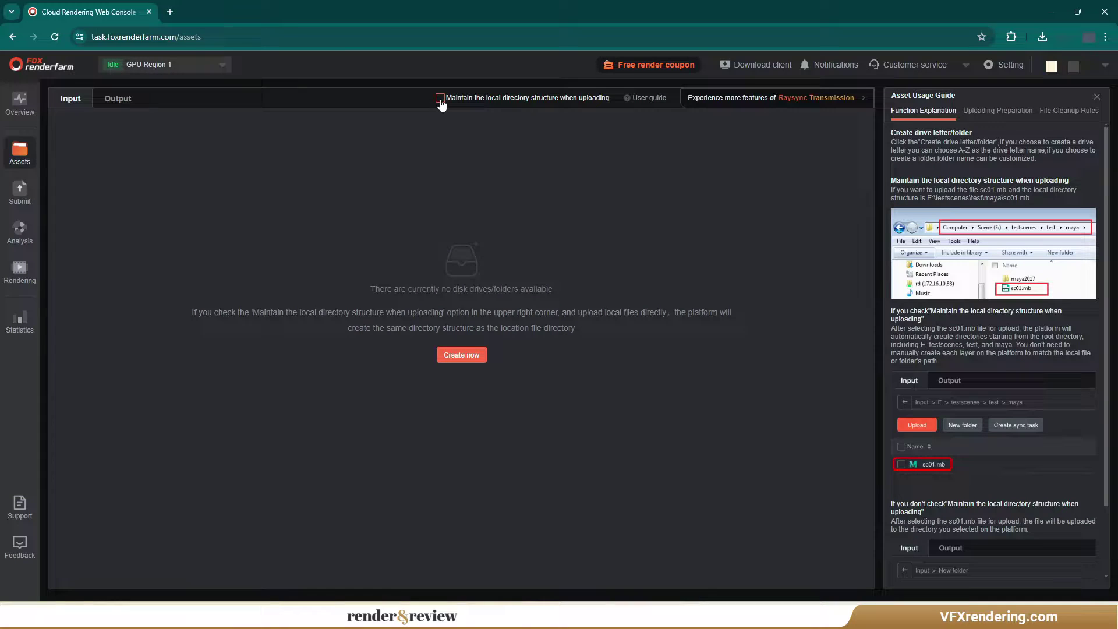
Create a new folder named C4D in Fox Render Farm's Assets area.
{"action": "left_click", "coordinate": [441, 99]}
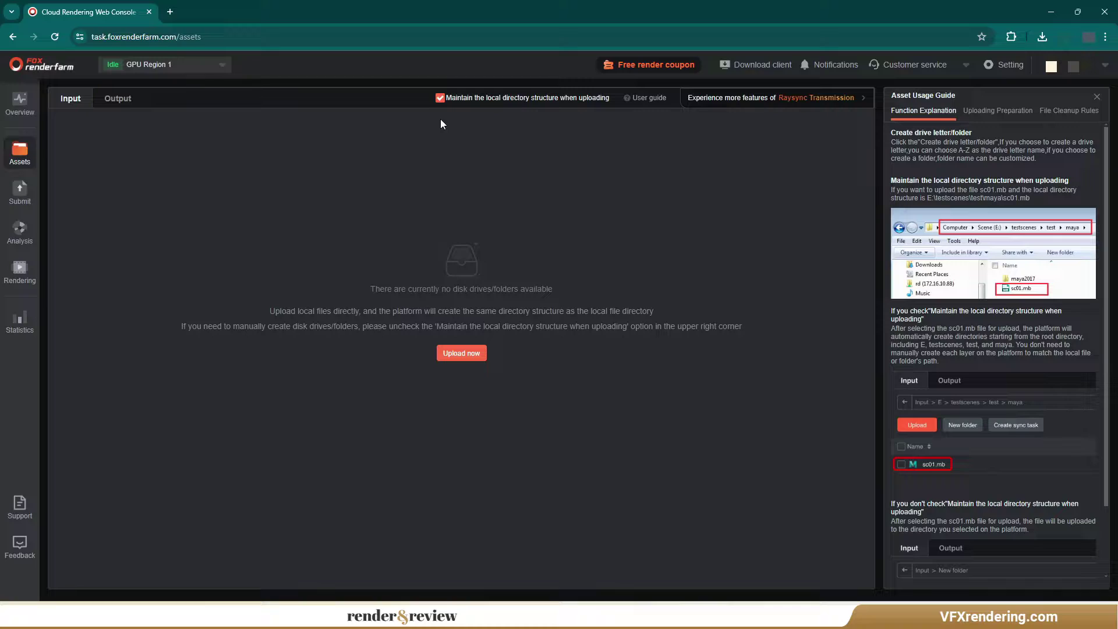
{"action": "left_click", "coordinate": [440, 99]}
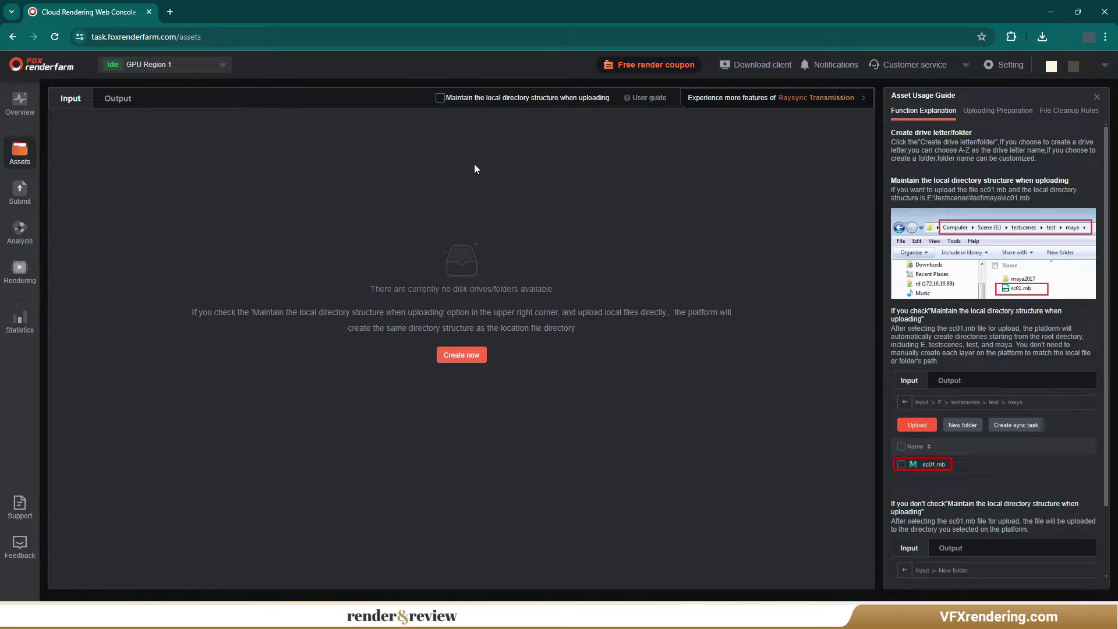
{"action": "left_click", "coordinate": [462, 356]}
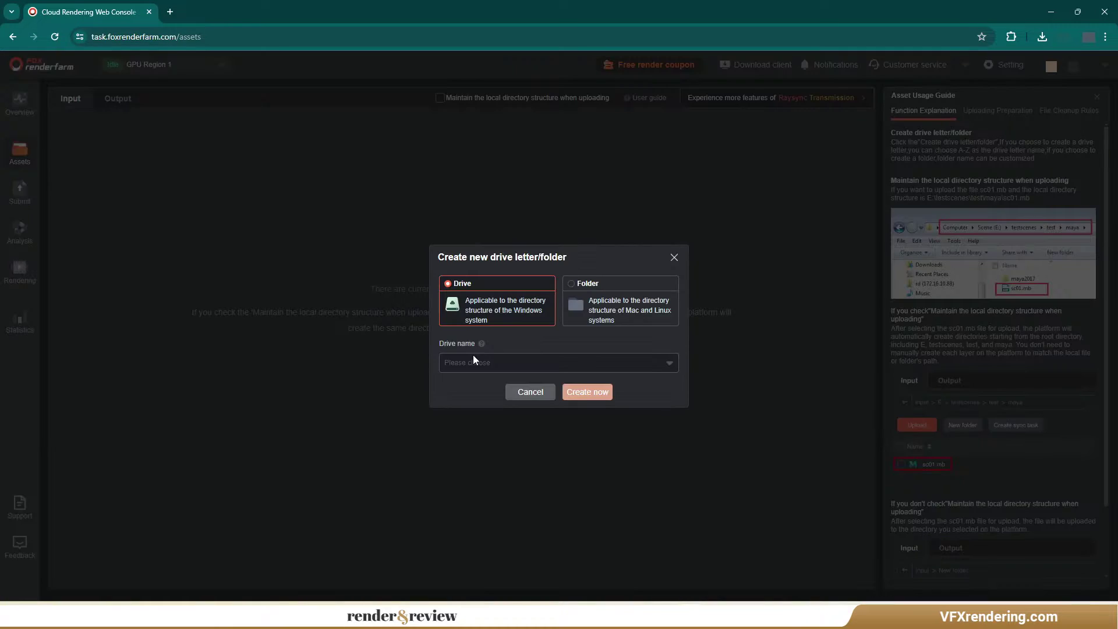
{"action": "left_click", "coordinate": [576, 288]}
{"action": "type", "text": "C4D project"}
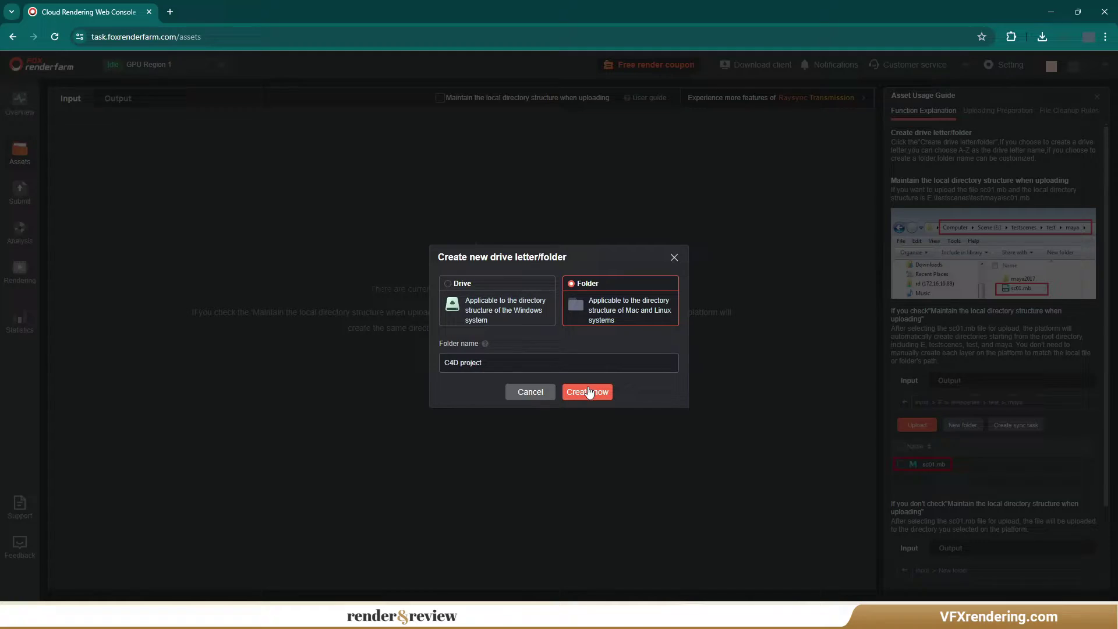
{"action": "left_click", "coordinate": [588, 392]}
Upload the Keycap folder into the C4D folder.
{"action": "left_click", "coordinate": [72, 184]}
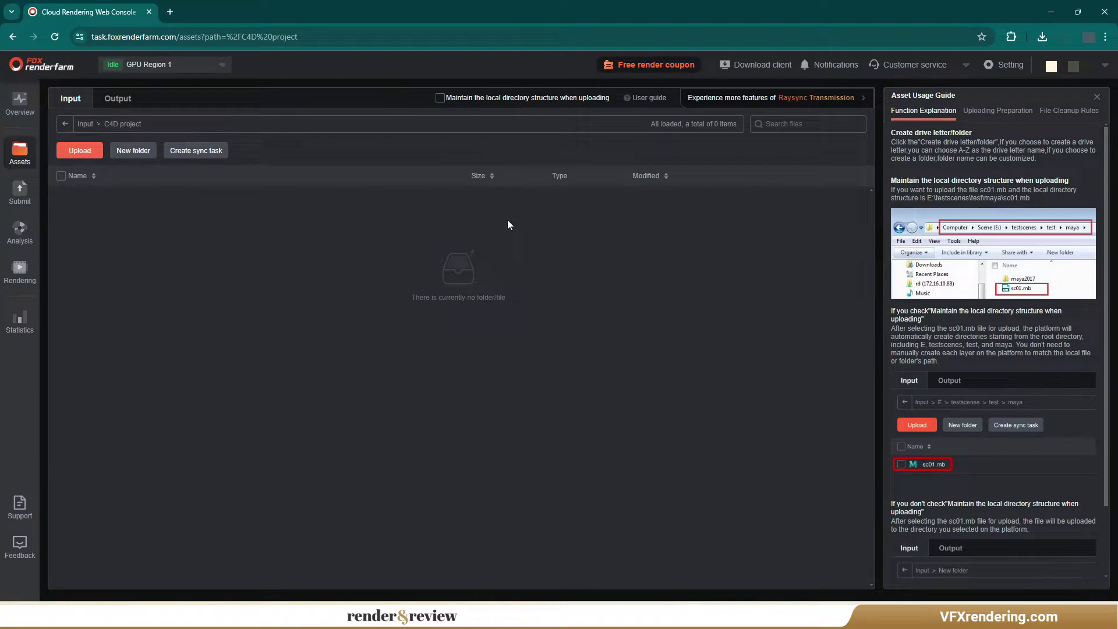
{"action": "left_click", "coordinate": [79, 150]}
{"action": "mouse_move", "coordinate": [387, 233]}
{"action": "left_mouse_down"}
{"action": "mouse_move", "coordinate": [233, 259]}
{"action": "mouse_move", "coordinate": [382, 222]}
{"action": "left_mouse_up"}
{"action": "left_click", "coordinate": [680, 408]}
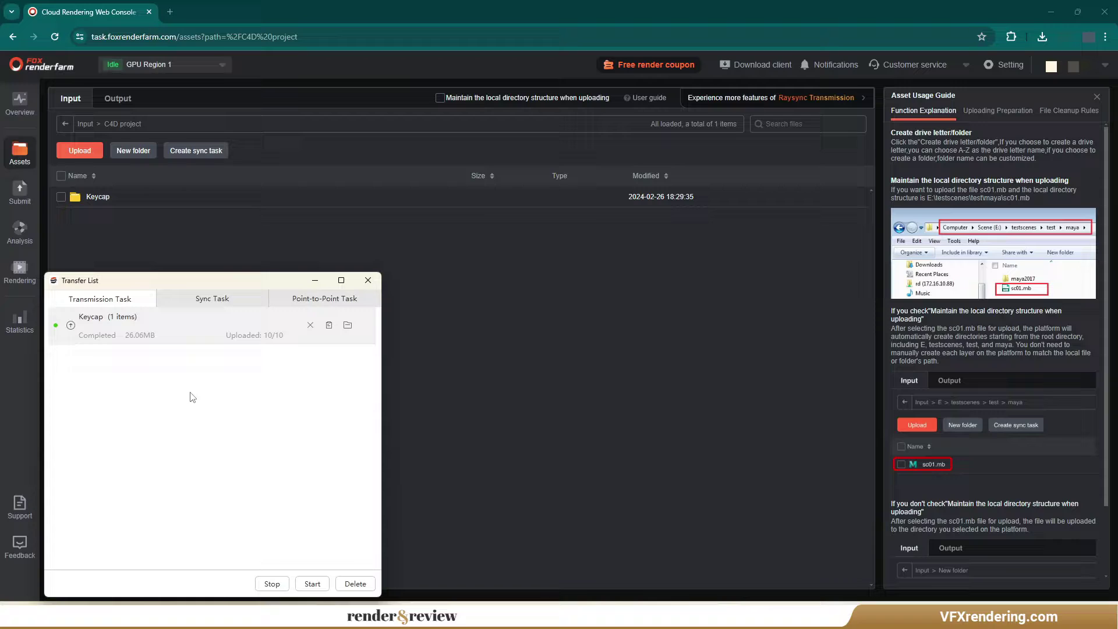
{"action": "left_click", "coordinate": [367, 281]}
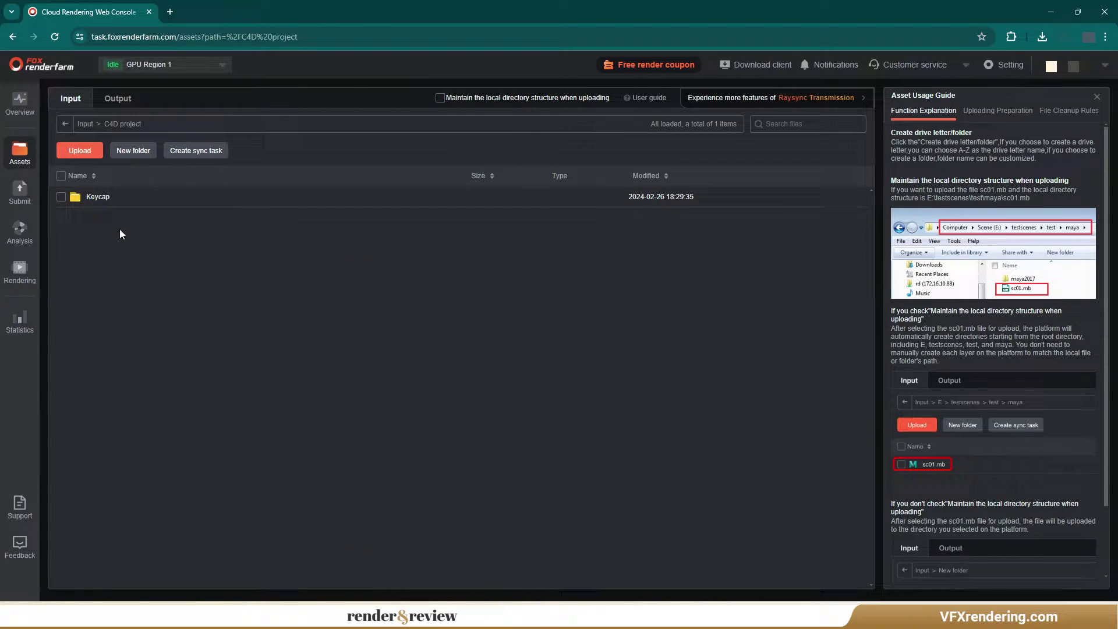
Select Keycap.c4d as the Cinema 4D scene to submit.
{"action": "left_click", "coordinate": [19, 191]}
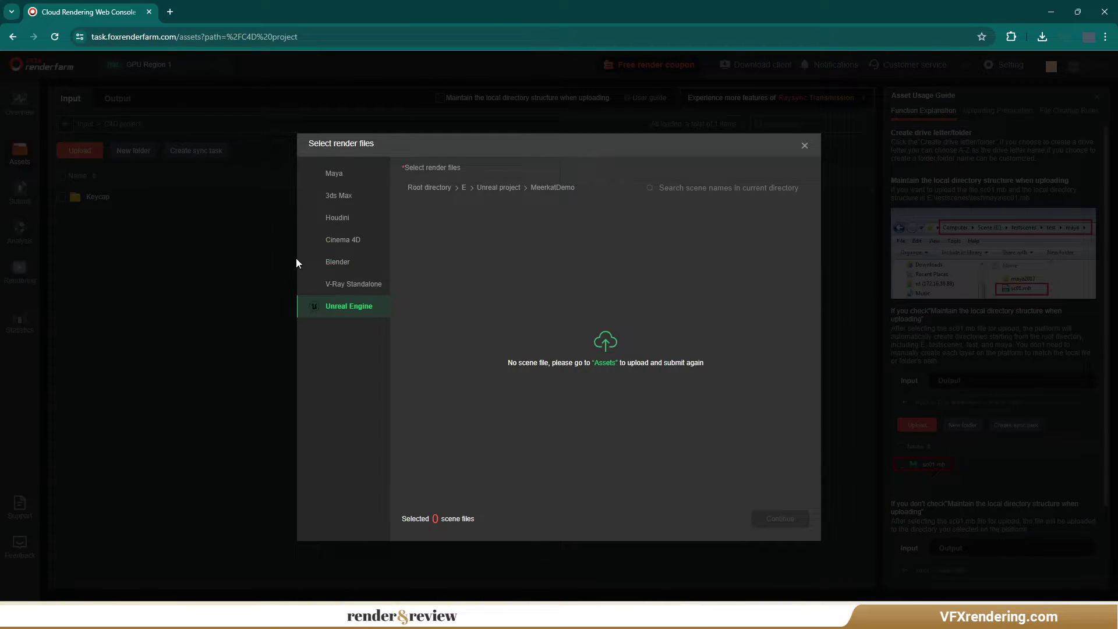
{"action": "left_click", "coordinate": [369, 241]}
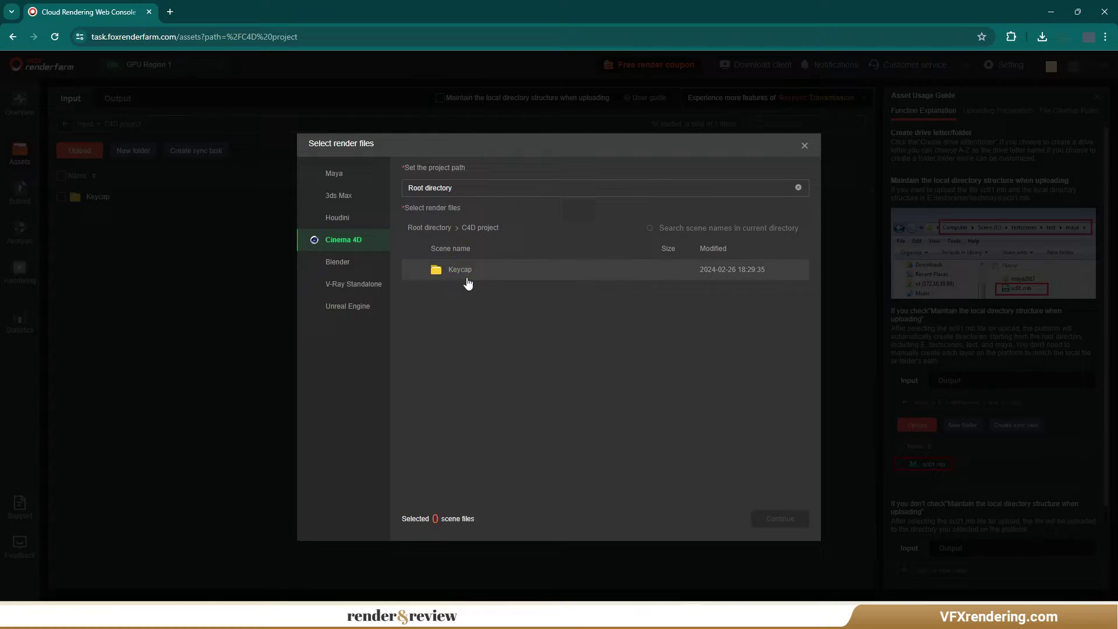
{"action": "left_click", "coordinate": [466, 279]}
{"action": "left_click", "coordinate": [415, 289]}
{"action": "left_click", "coordinate": [781, 519]}
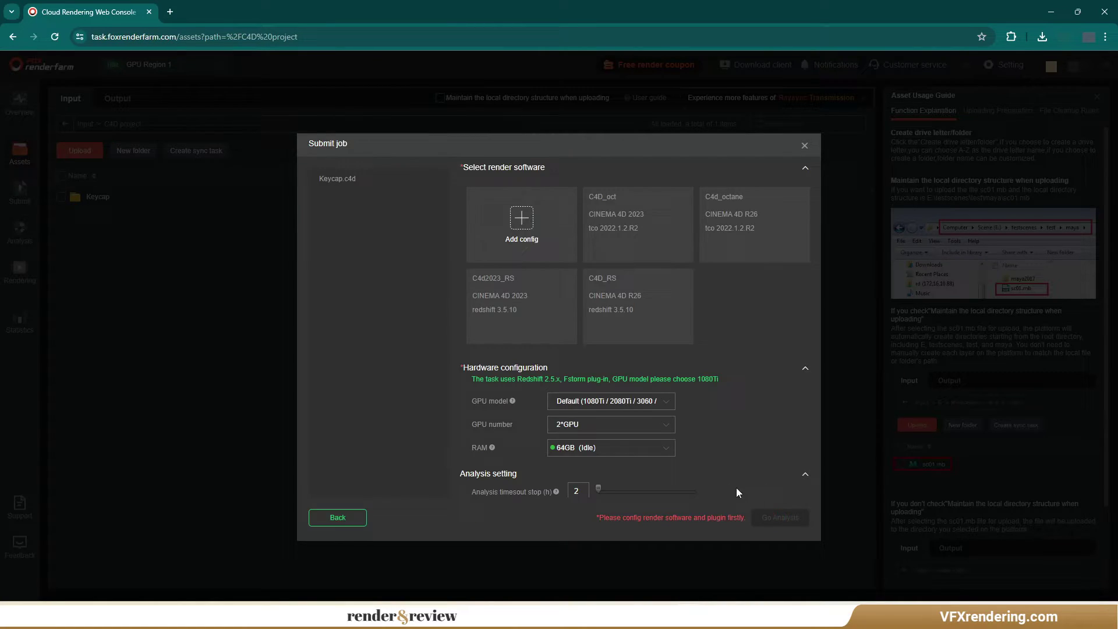
Add config C4d_octane_R7 with plug-in tco 2023.1.R7, save it, and send the job to analysis.
{"action": "left_click", "coordinate": [521, 224]}
{"action": "left_click", "coordinate": [520, 231]}
{"action": "type", "text": "C4d_octane"}
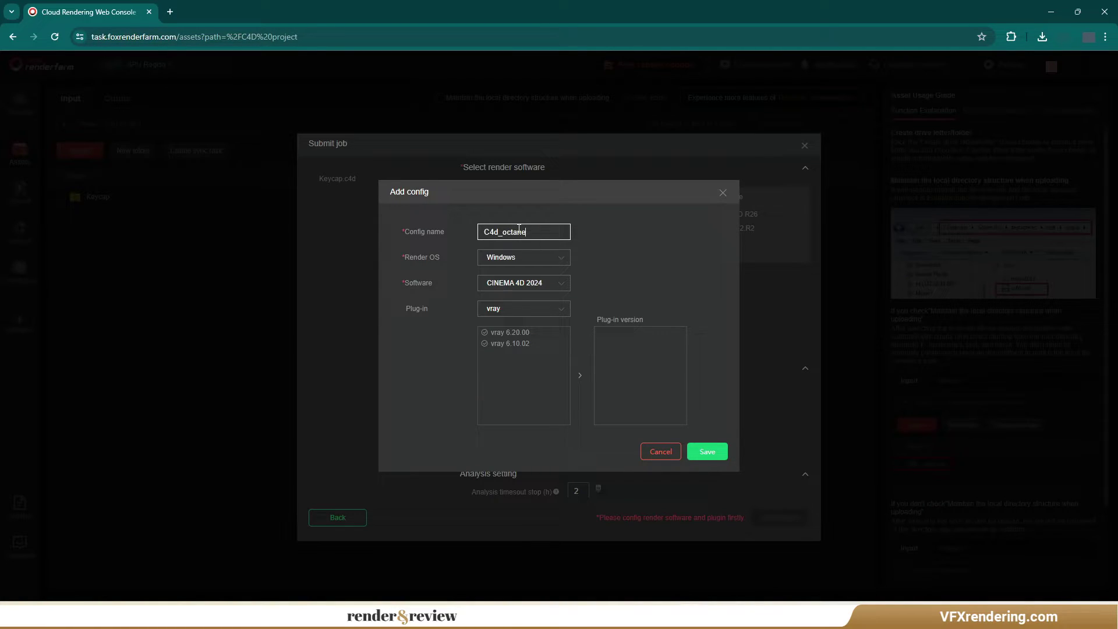
{"action": "left_click", "coordinate": [548, 308]}
{"action": "left_click", "coordinate": [502, 444]}
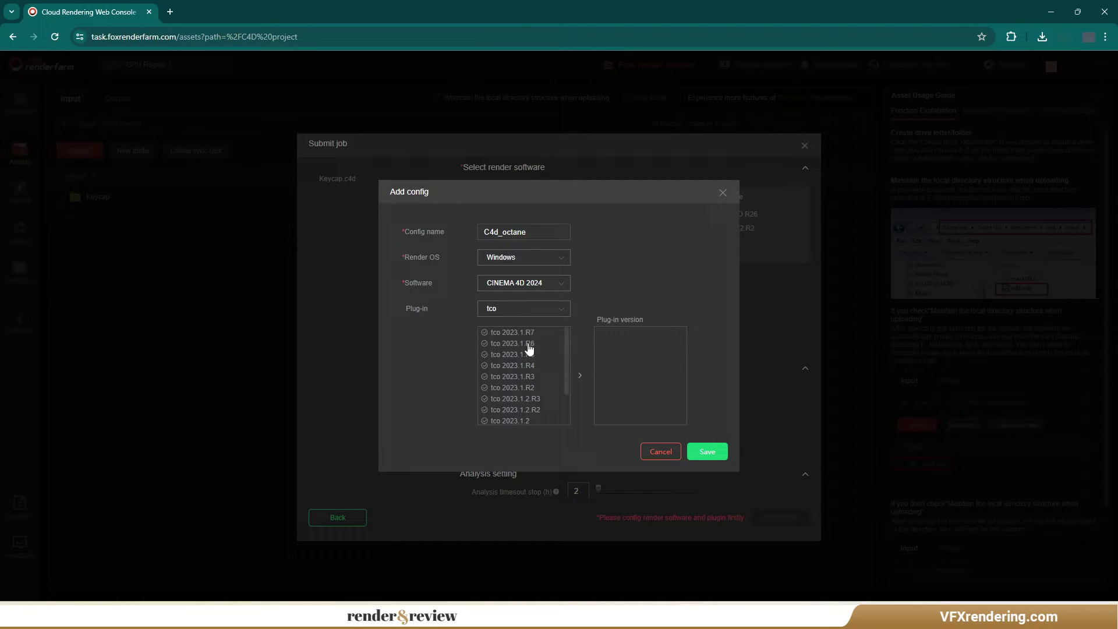
{"action": "left_click", "coordinate": [529, 333]}
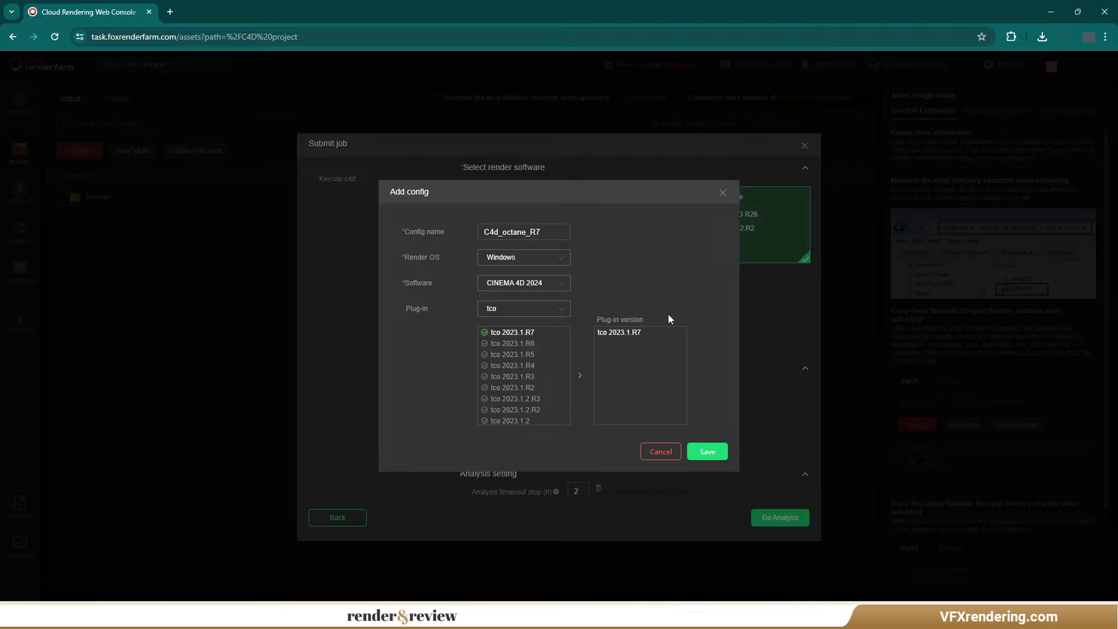
{"action": "left_click", "coordinate": [707, 452]}
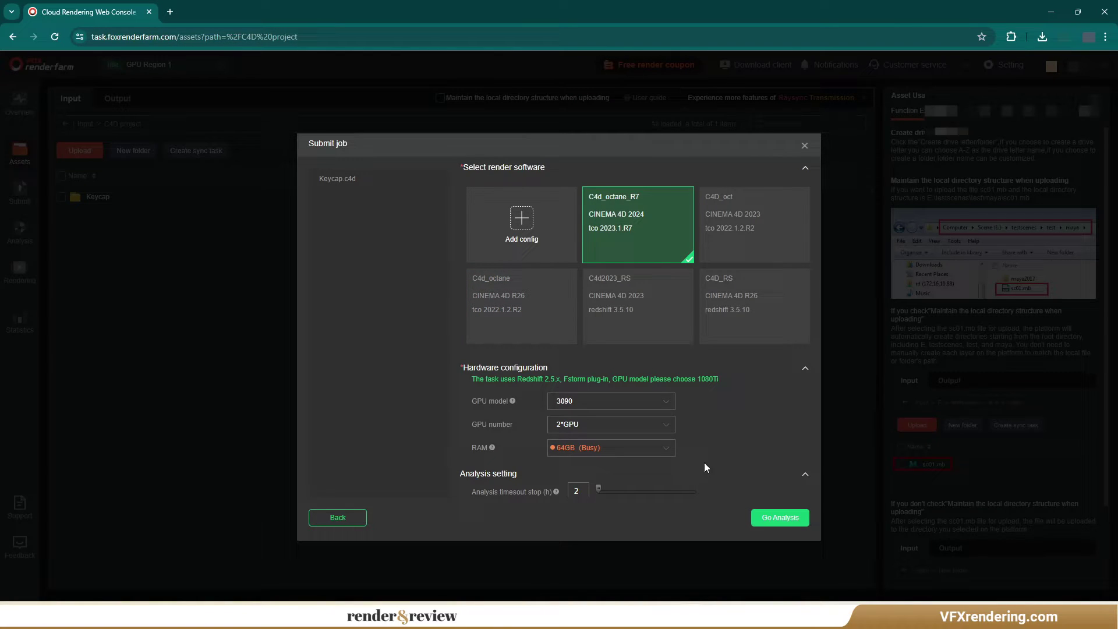
{"action": "left_click", "coordinate": [776, 519]}
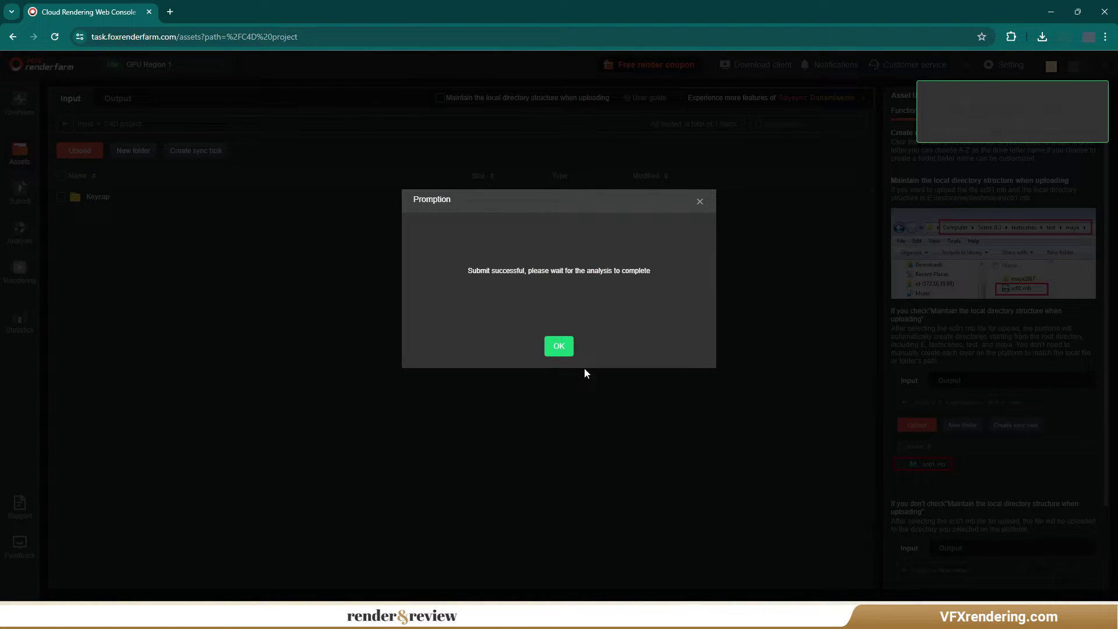
Edit the render frames value in Common settings and submit the Keycap job to render.
{"action": "left_click", "coordinate": [556, 345]}
{"action": "left_click", "coordinate": [1066, 550]}
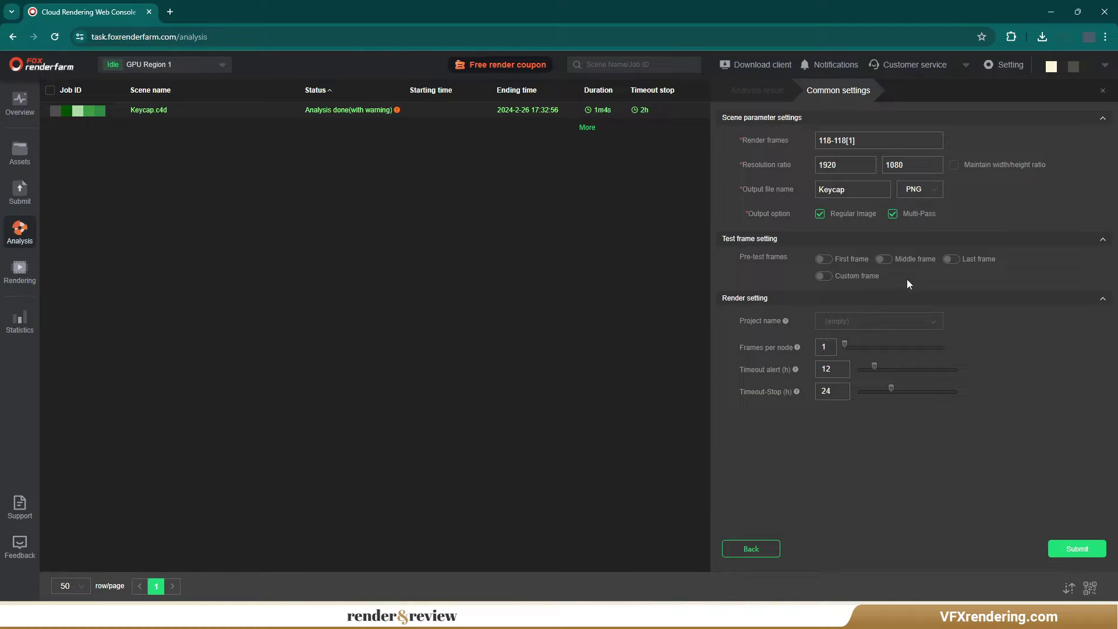
{"action": "triple_click", "coordinate": [868, 142]}
{"action": "type", "text": "1-180"}
{"action": "left_click", "coordinate": [1075, 549]}
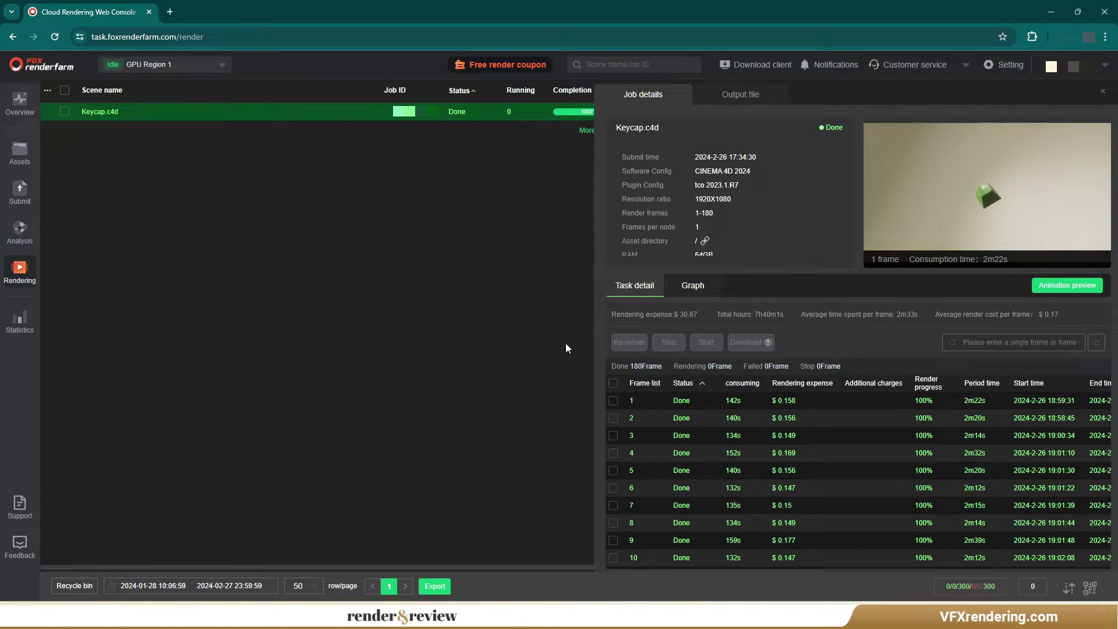
Scroll the task's frame list and open the last rendered frame, 180.
{"action": "scroll", "coordinate": [810, 438], "scroll_direction": "down", "scroll_amount": 5}
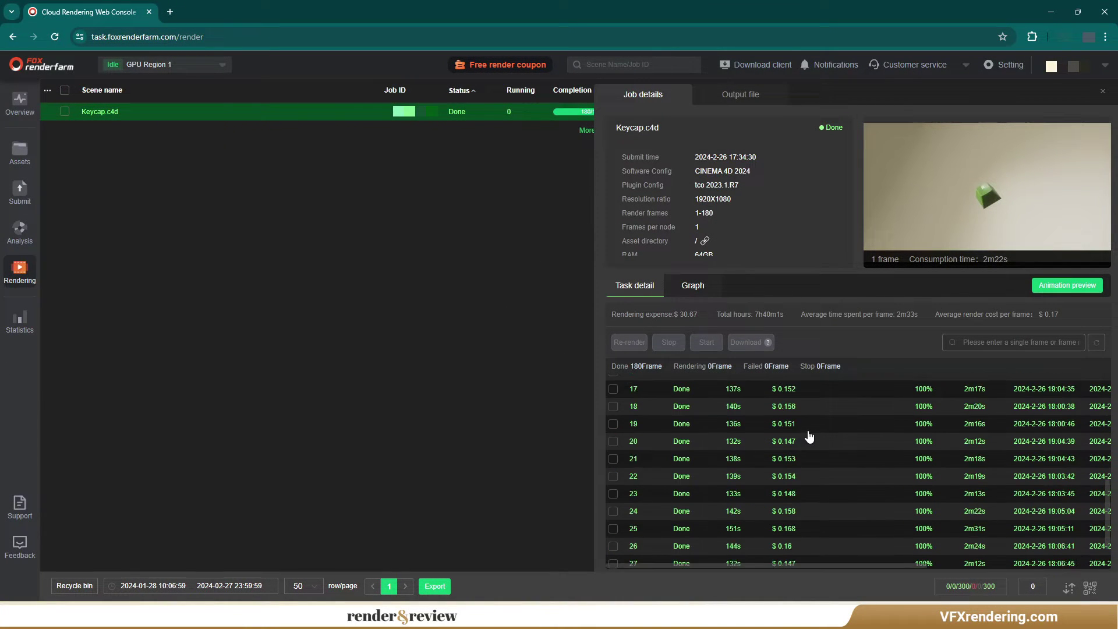
{"action": "scroll", "coordinate": [810, 438], "scroll_direction": "down", "scroll_amount": 20}
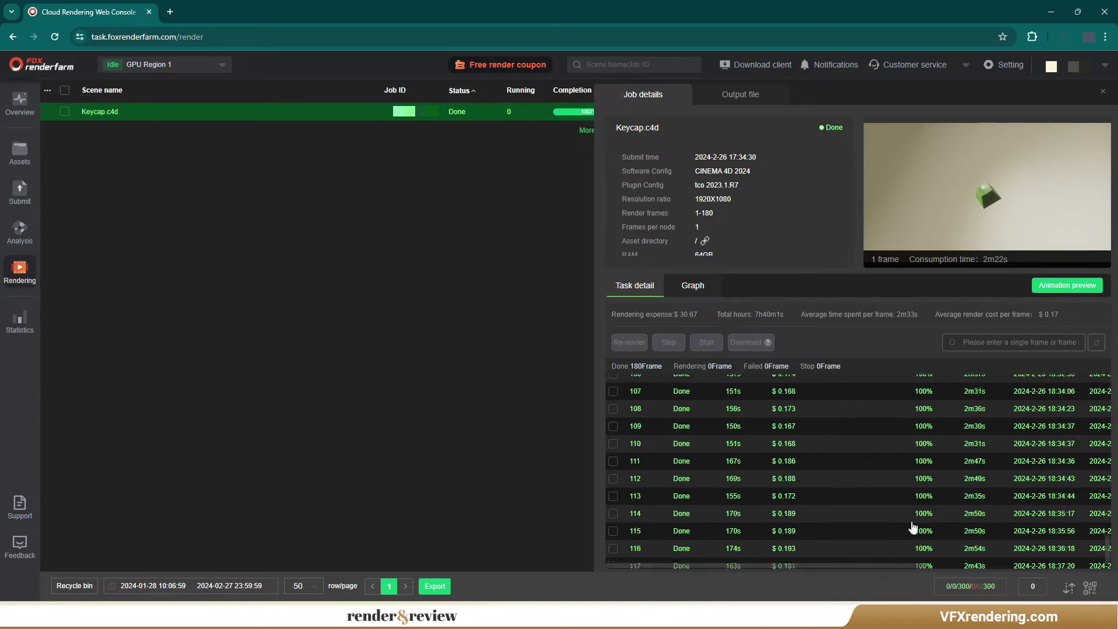
{"action": "scroll", "coordinate": [913, 527], "scroll_direction": "down", "scroll_amount": 20}
{"action": "left_click", "coordinate": [763, 559]}
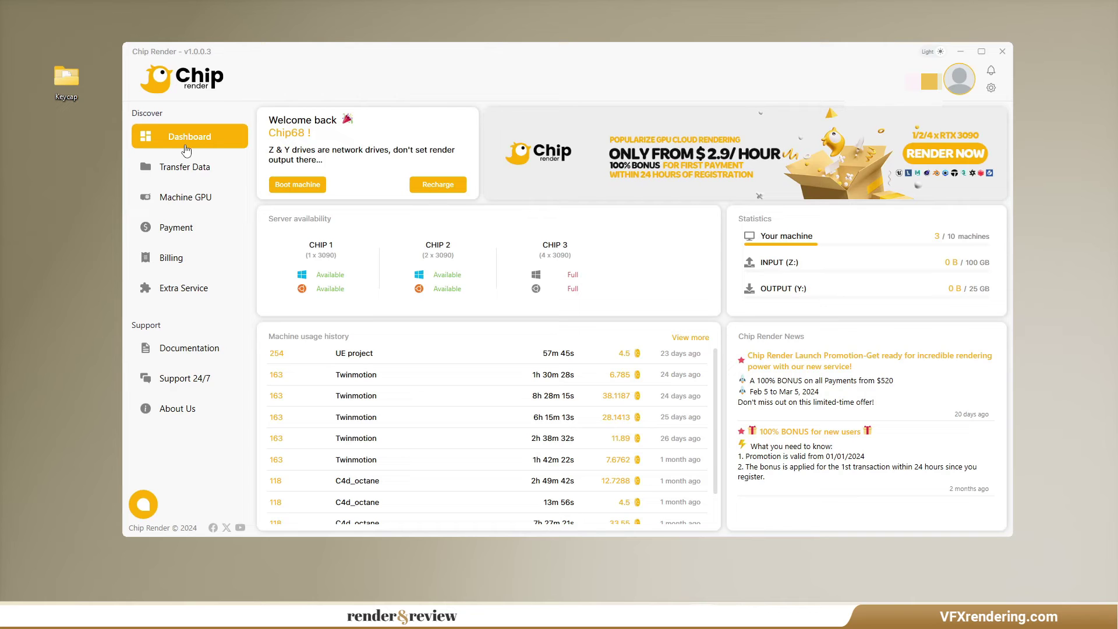
Drag the desktop Keycap folder into Chip Render's INPUT (Z:) drive.
{"action": "left_click", "coordinate": [163, 169]}
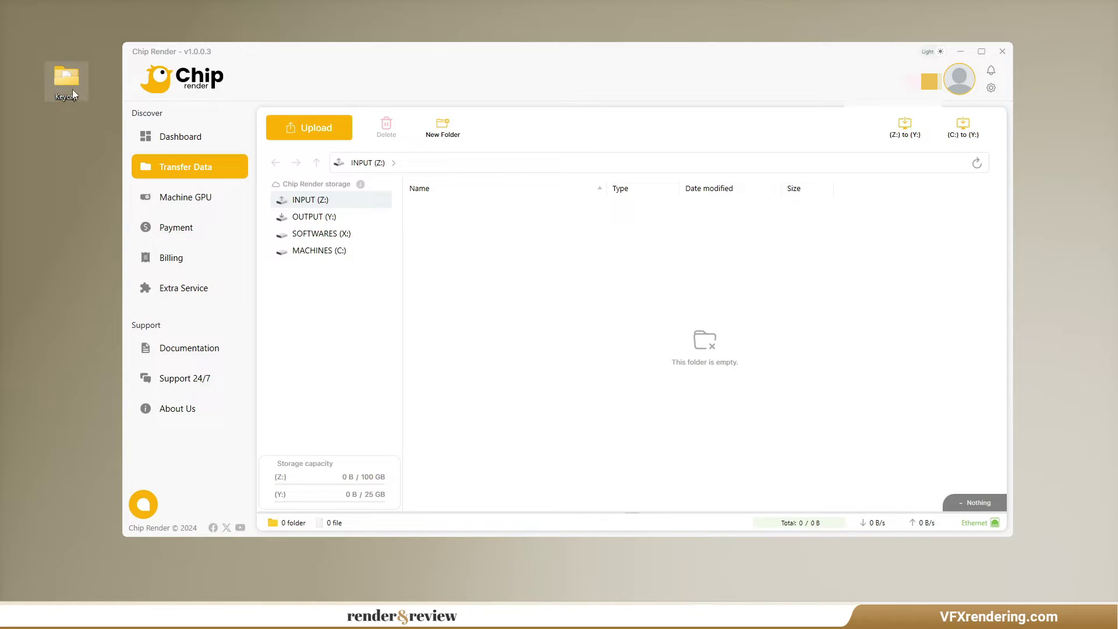
{"action": "left_click_drag", "start_coordinate": [66, 74], "coordinate": [508, 259]}
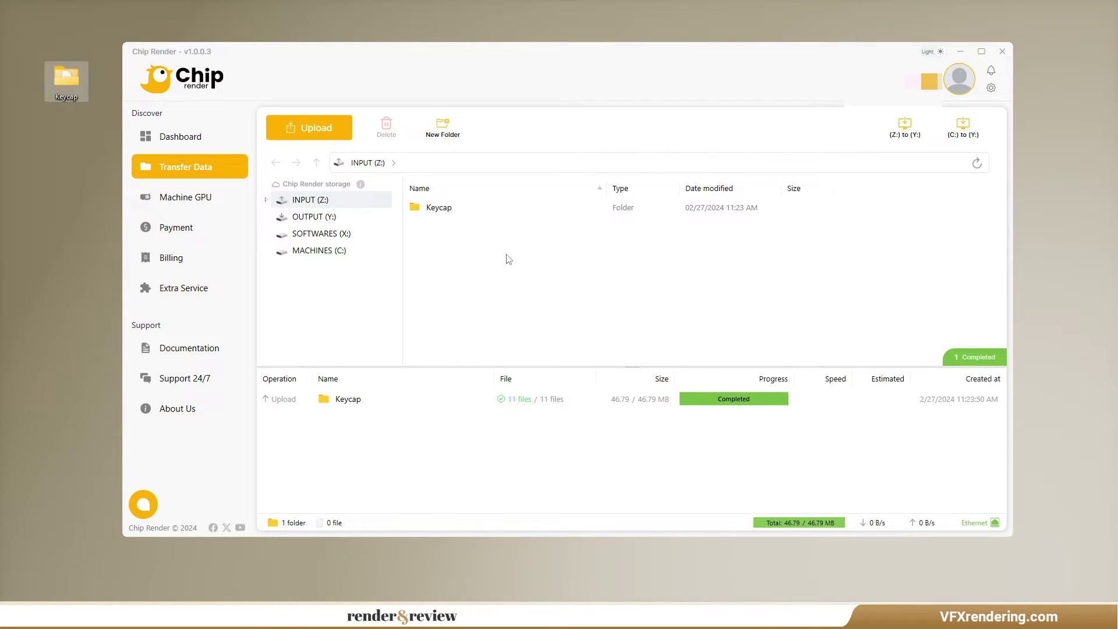
Create a CHIP 2 dual RTX 3090 machine named C4d_octane.
{"action": "left_click", "coordinate": [194, 198]}
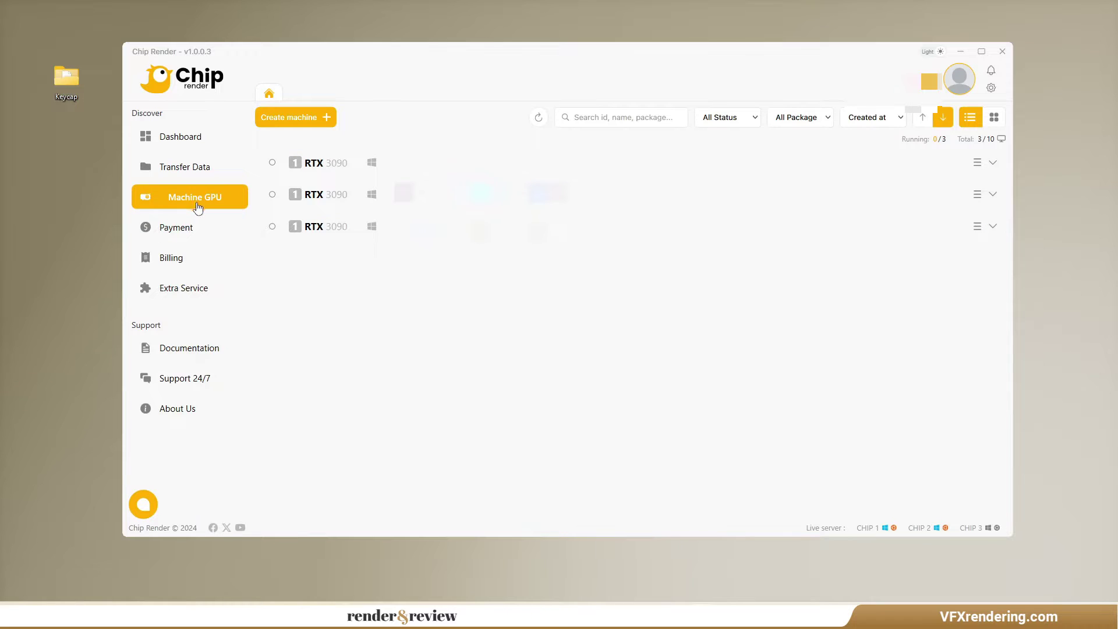
{"action": "left_click", "coordinate": [305, 121]}
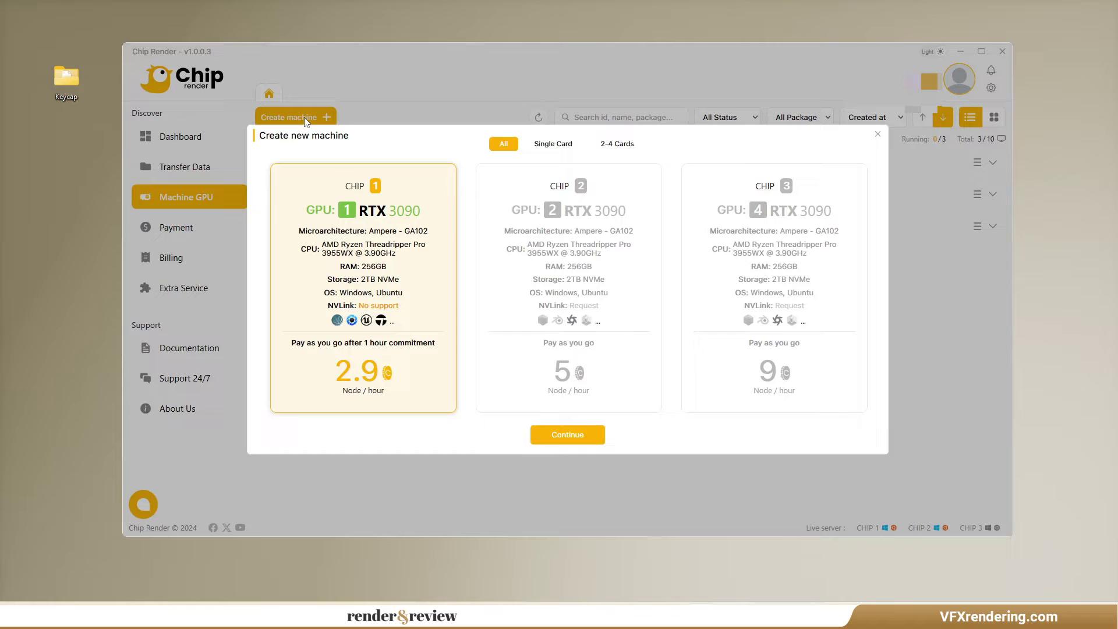
{"action": "left_click", "coordinate": [569, 281]}
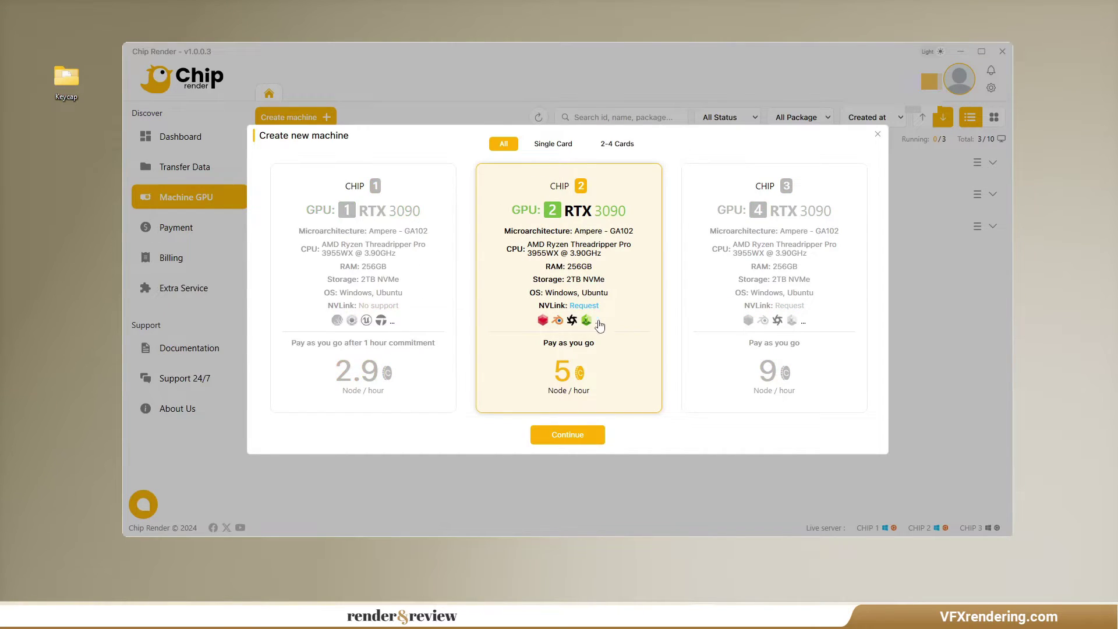
{"action": "left_click", "coordinate": [594, 434]}
{"action": "type", "text": "C4d_octane"}
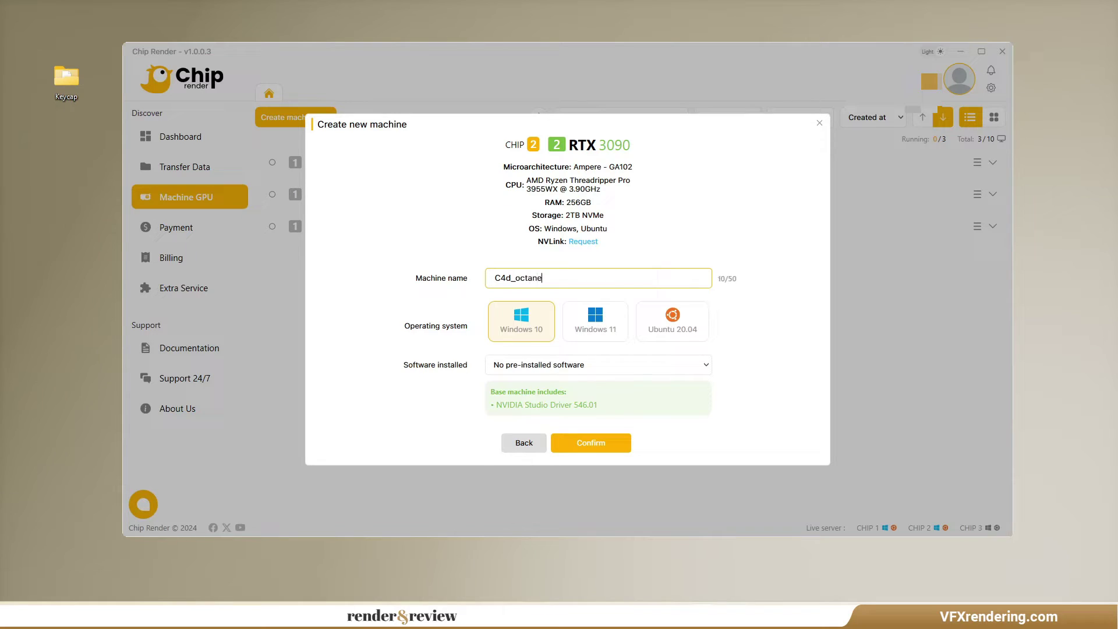
{"action": "left_click", "coordinate": [591, 445]}
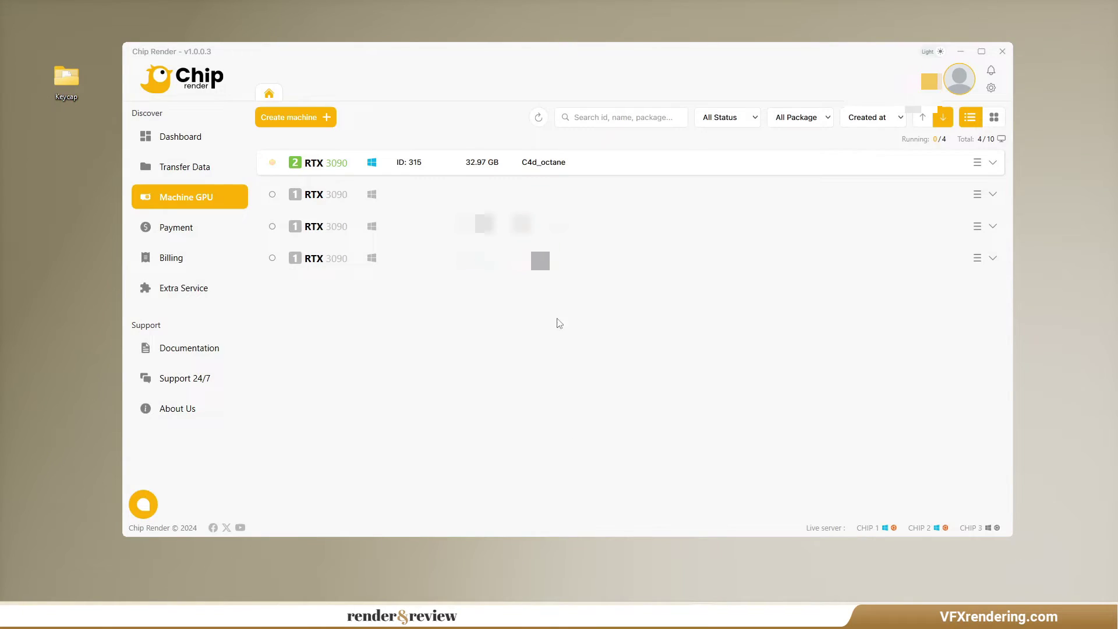
Boot the C4d_octane machine.
{"action": "left_click", "coordinate": [995, 164]}
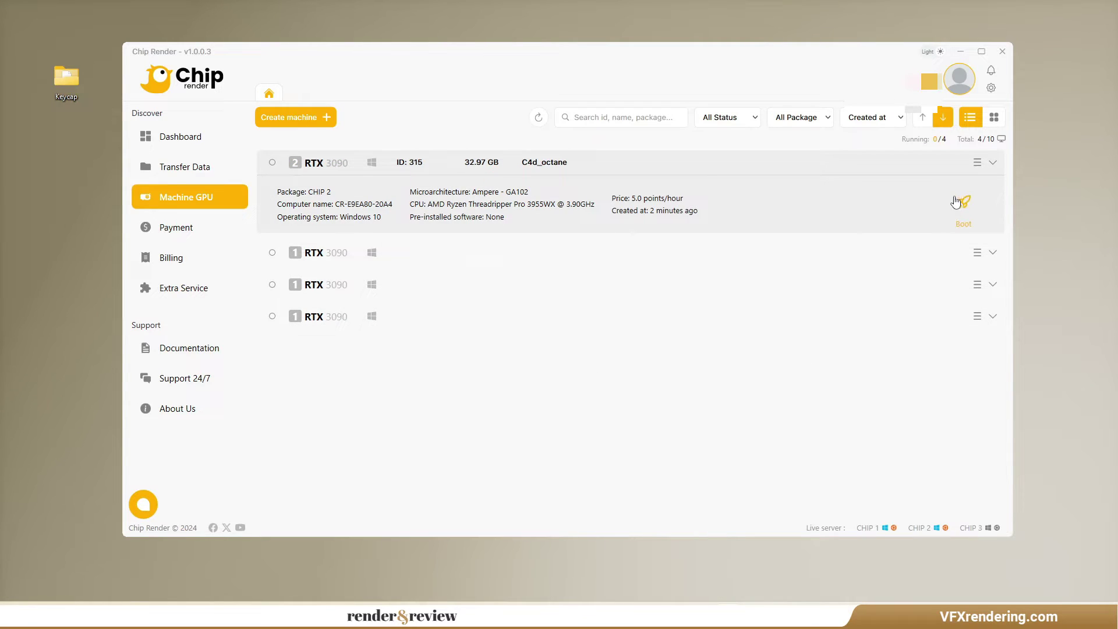
{"action": "left_click", "coordinate": [964, 205]}
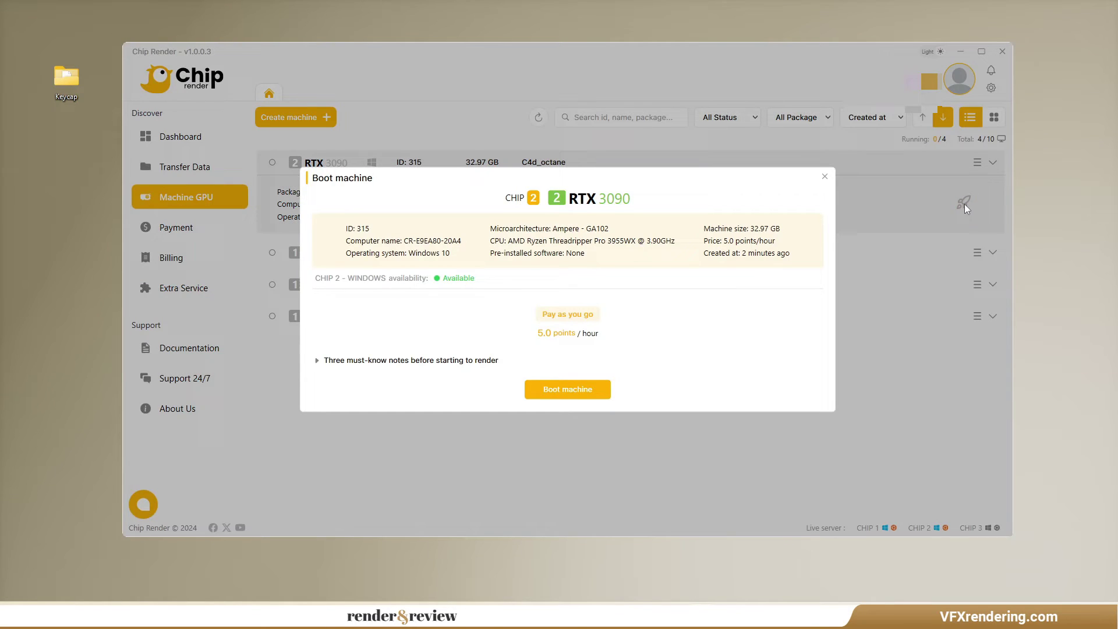
{"action": "left_click", "coordinate": [568, 389]}
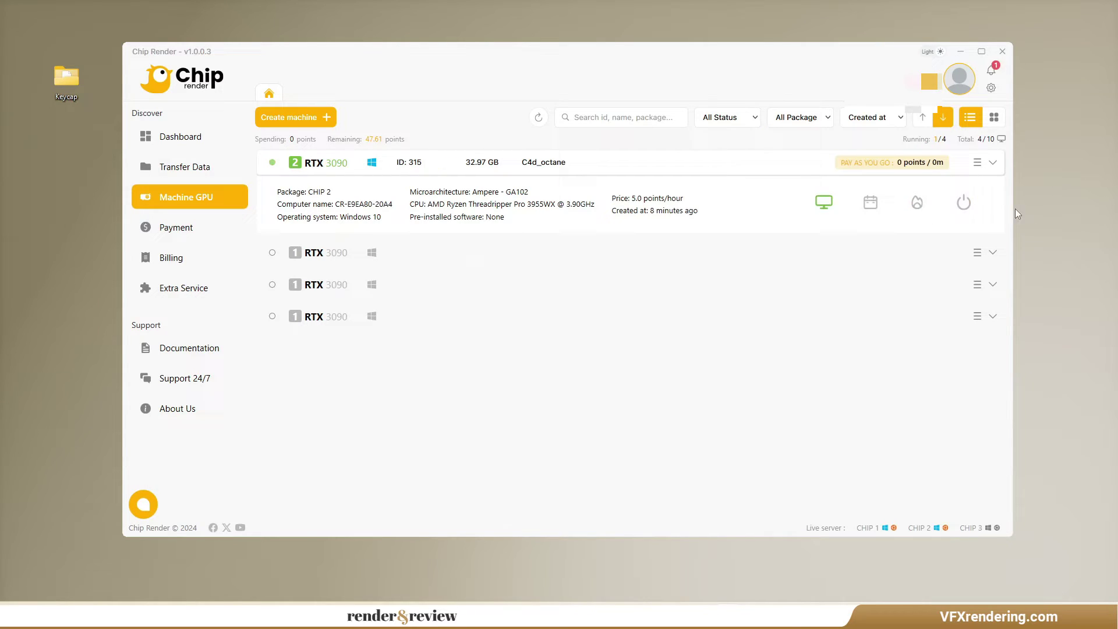
Connect fullscreen to C4d_octane and render the Keycap animation to a maximized Picture Viewer.
{"action": "left_click", "coordinate": [826, 204]}
{"action": "left_click", "coordinate": [1000, 111]}
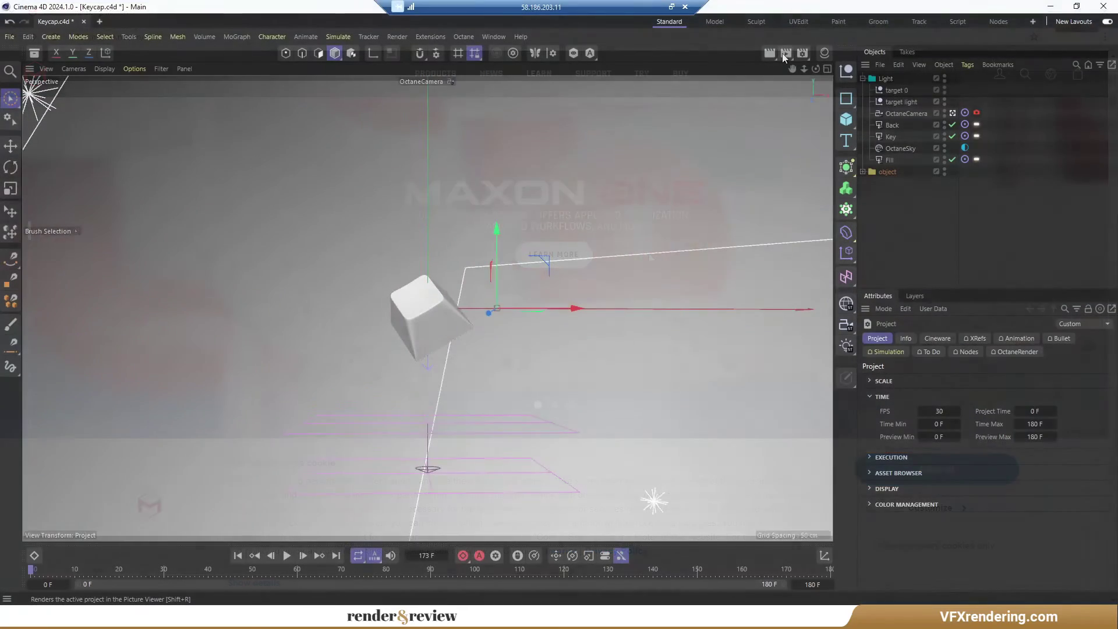
{"action": "left_click", "coordinate": [783, 54]}
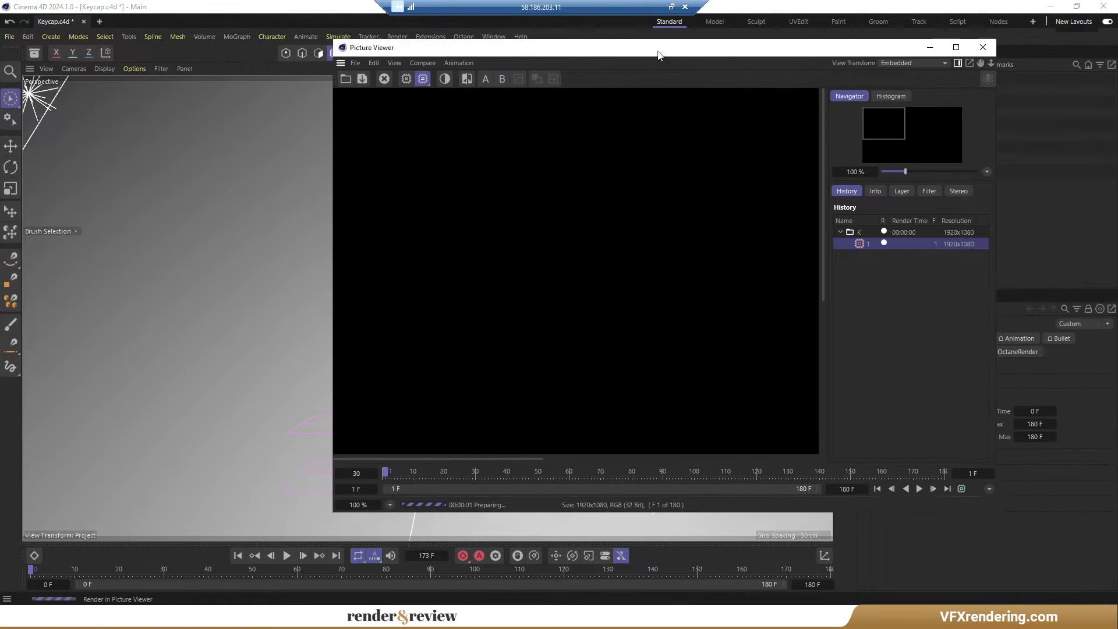
{"action": "double_click", "coordinate": [657, 52]}
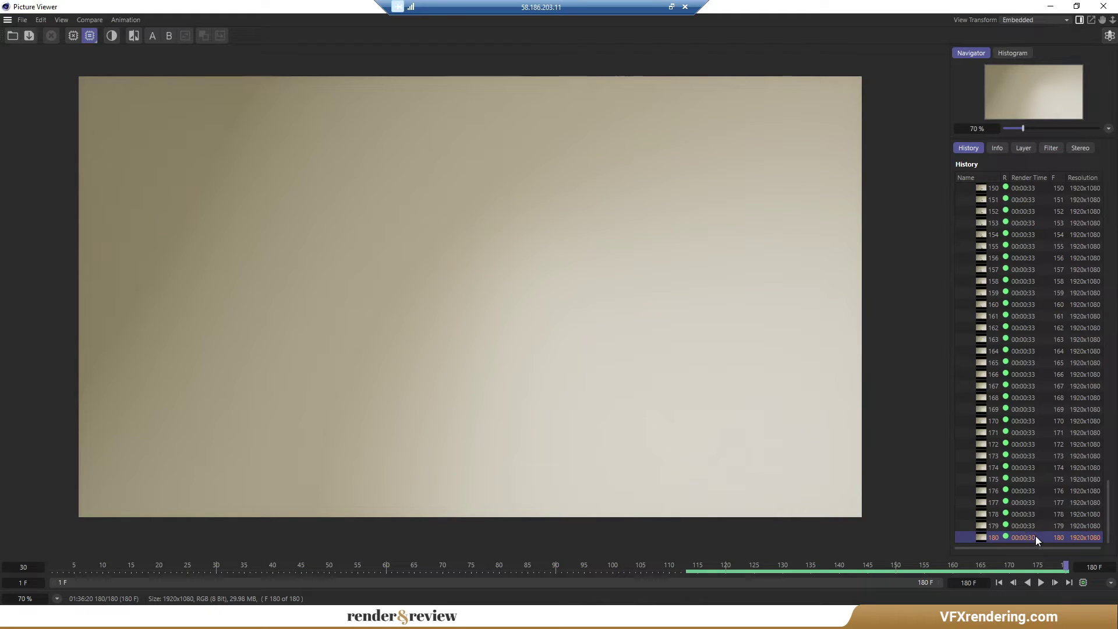
{"action": "left_click_drag", "start_coordinate": [1110, 526], "coordinate": [1110, 181]}
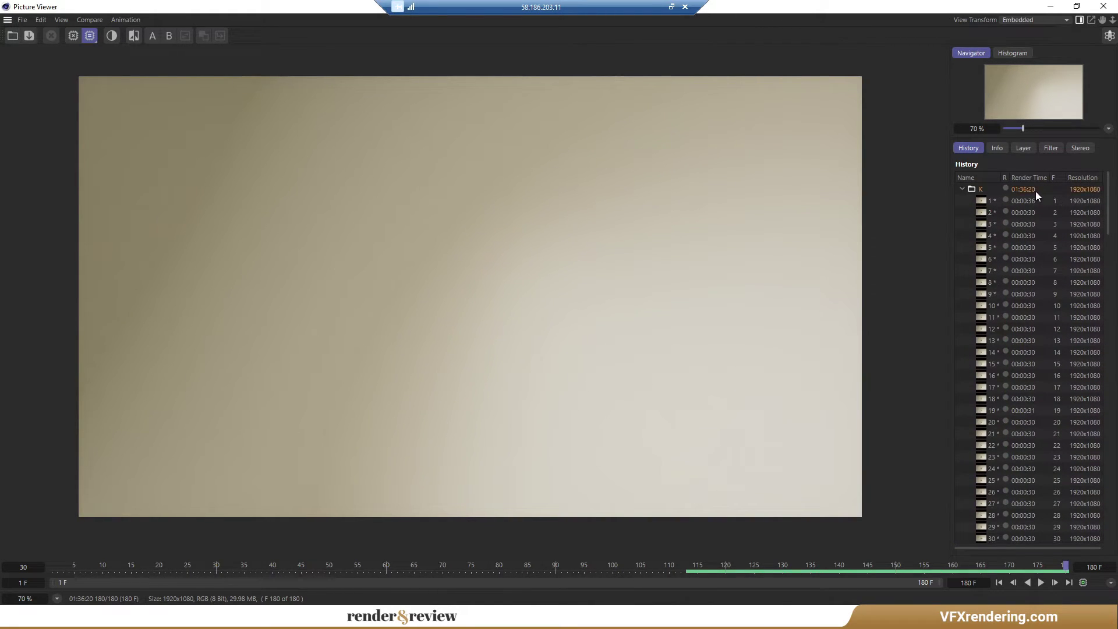